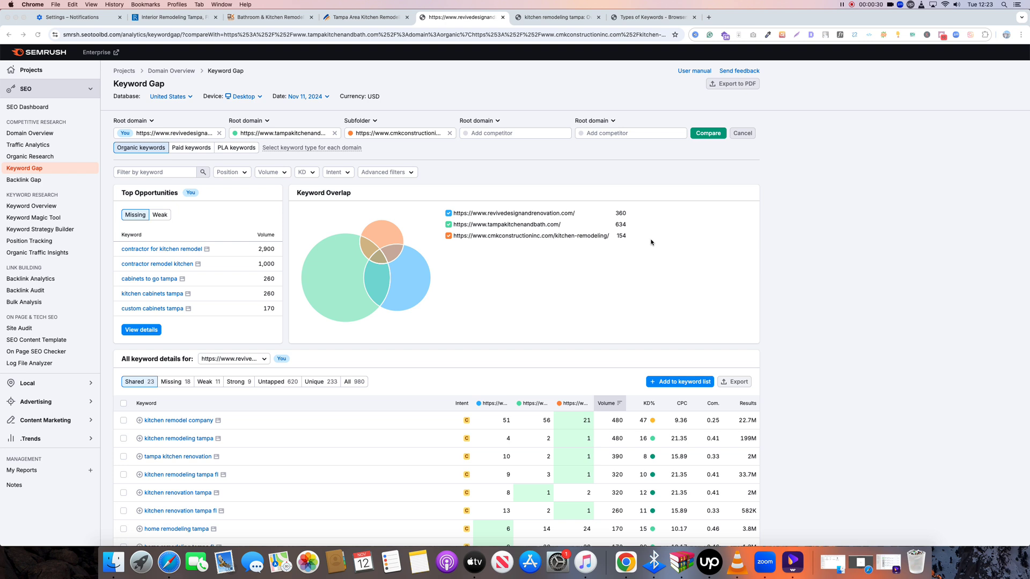
- Start a Lightshot capture of about 1035x694 on the blank Types of Keywords whiteboard and handwrite an underlined "abe" in it
click(627, 18)
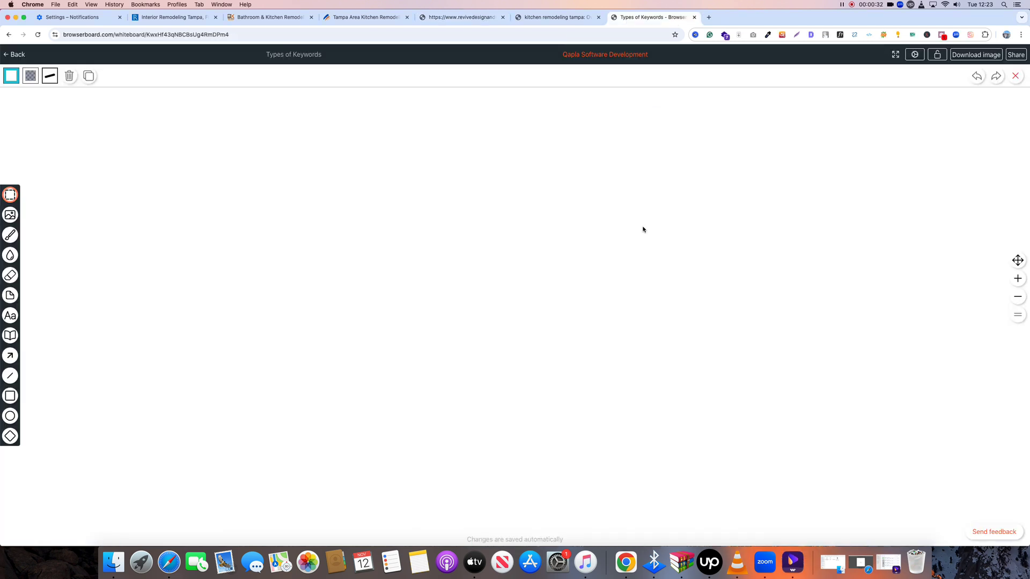
click(796, 36)
drag(275, 145, 692, 424)
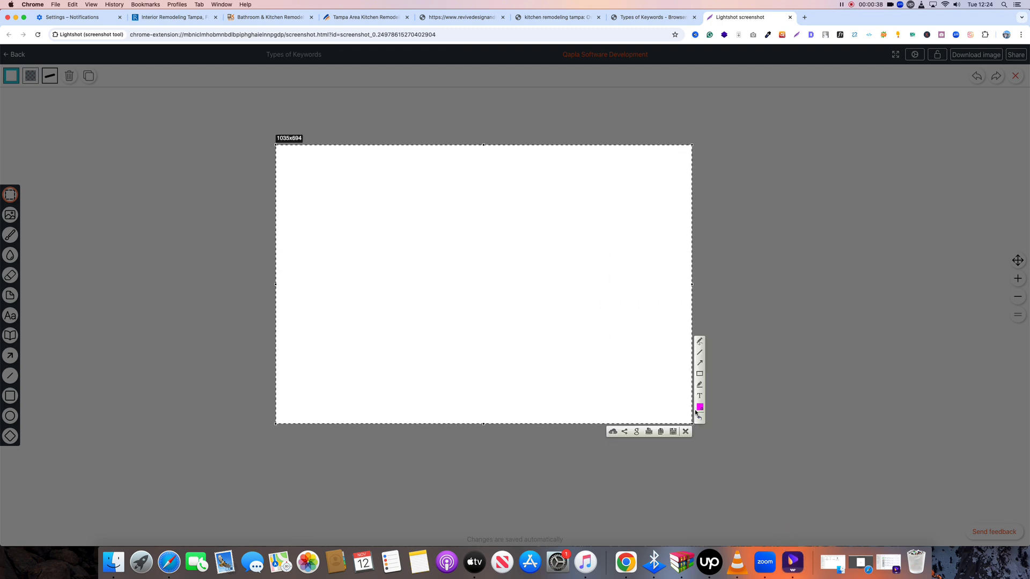
click(699, 342)
drag(333, 243, 349, 248)
drag(361, 228, 373, 230)
drag(339, 270, 392, 242)
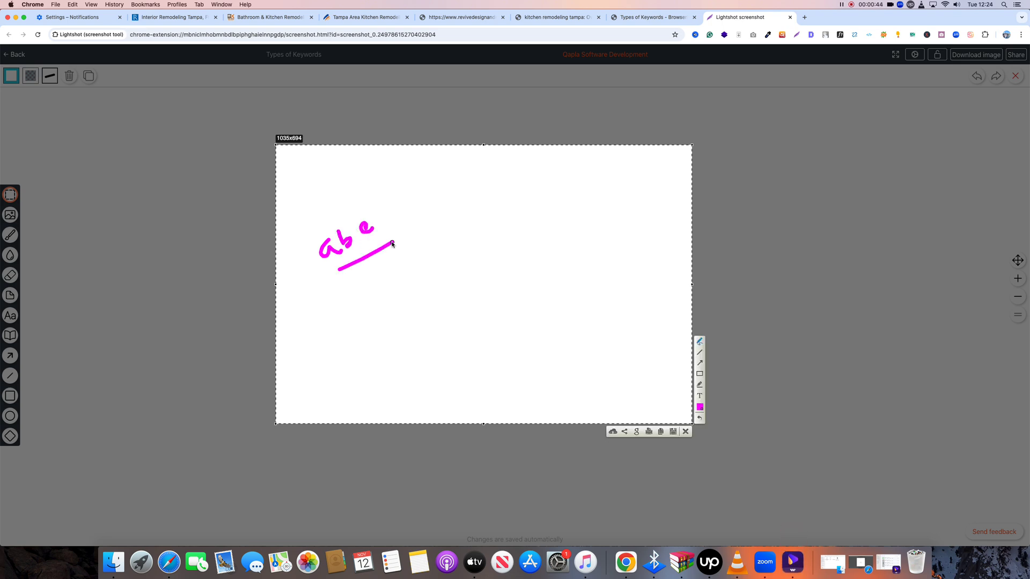
- Draw an arrow leading away from "abe" and handwrite "Ranking", "S.V" and "Intent" beyond it
drag(378, 222, 445, 221)
mouse_move(441, 218)
mouse_down()
mouse_move(451, 229)
mouse_move(474, 191)
mouse_move(492, 200)
mouse_move(552, 188)
mouse_up()
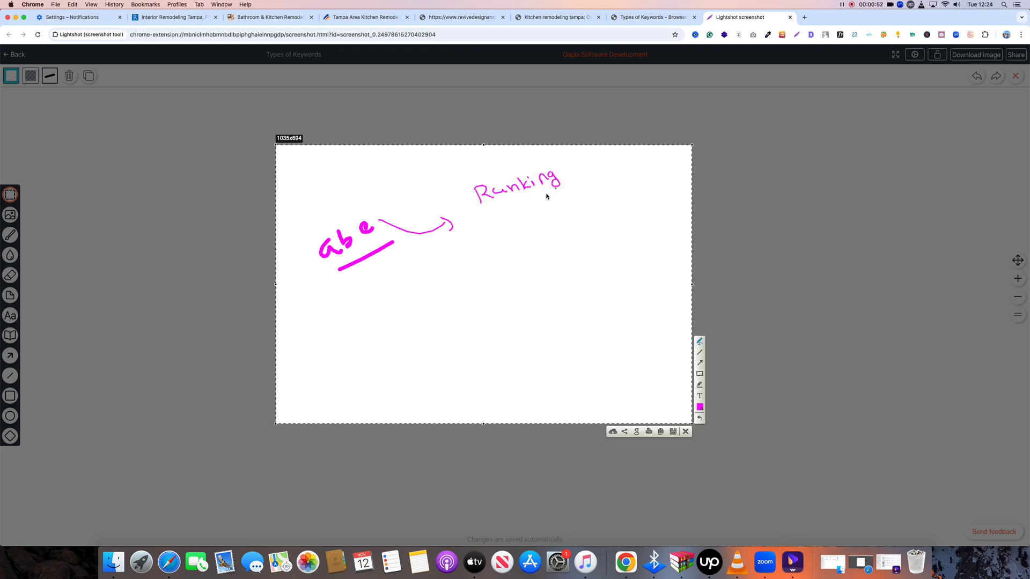
mouse_move(508, 212)
mouse_down()
mouse_move(500, 220)
mouse_move(532, 198)
mouse_move(532, 231)
mouse_move(542, 232)
mouse_move(597, 203)
mouse_up()
click(517, 211)
click(553, 229)
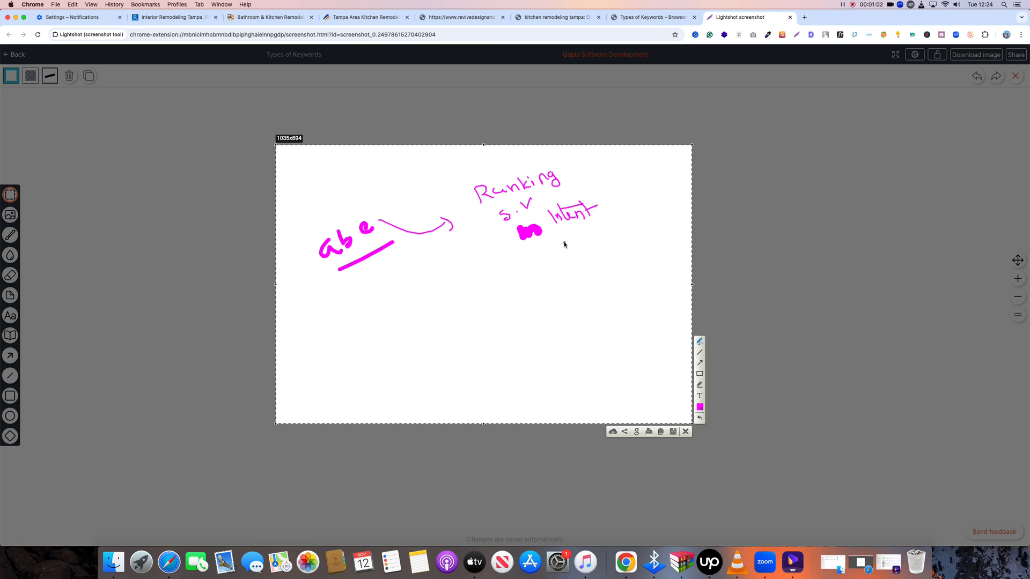
- Handwrite "Diffi" beneath "Intent" in the list of keyword factors
mouse_move(561, 244)
mouse_down()
mouse_move(563, 256)
mouse_move(587, 248)
mouse_up()
click(589, 232)
mouse_move(586, 240)
mouse_down()
mouse_move(600, 236)
mouse_move(600, 245)
mouse_move(612, 235)
mouse_up()
drag(606, 236, 605, 242)
click(610, 231)
- Handwrite "Types" with an arrow to a boxed "1-2-3" below the other notes, and close the capture without saving
drag(326, 315, 406, 321)
drag(402, 317, 485, 317)
drag(492, 315, 494, 325)
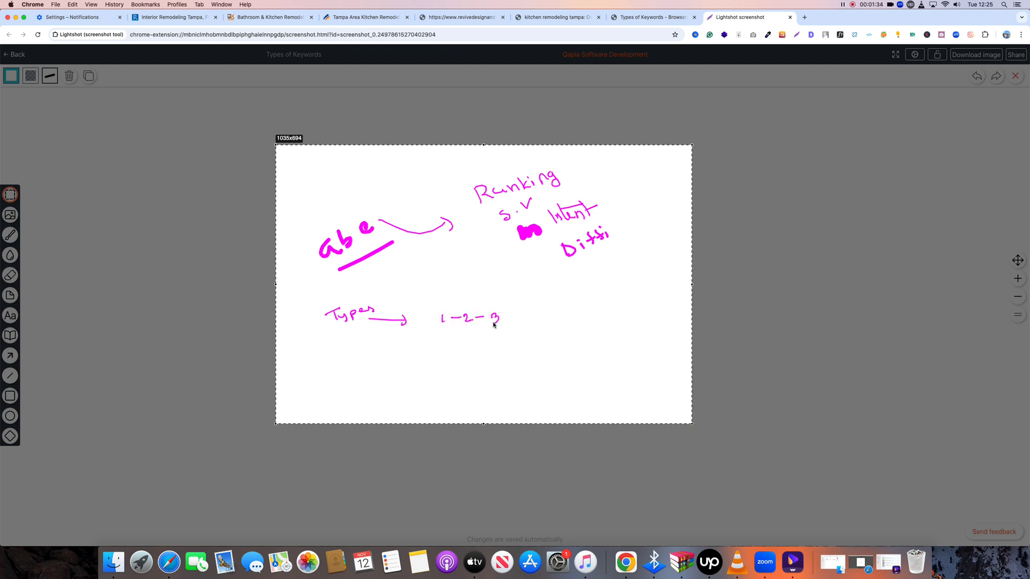
mouse_move(434, 309)
mouse_down()
mouse_move(517, 306)
mouse_move(449, 335)
mouse_move(429, 325)
mouse_move(432, 312)
mouse_up()
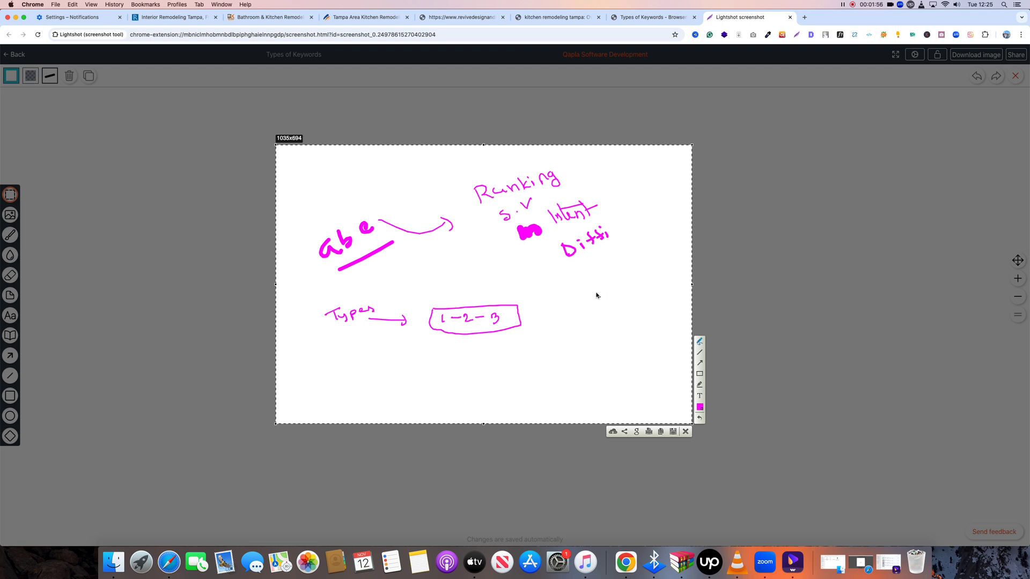
mouse_move(391, 256)
mouse_down()
mouse_move(440, 306)
mouse_move(443, 296)
mouse_up()
click(685, 432)
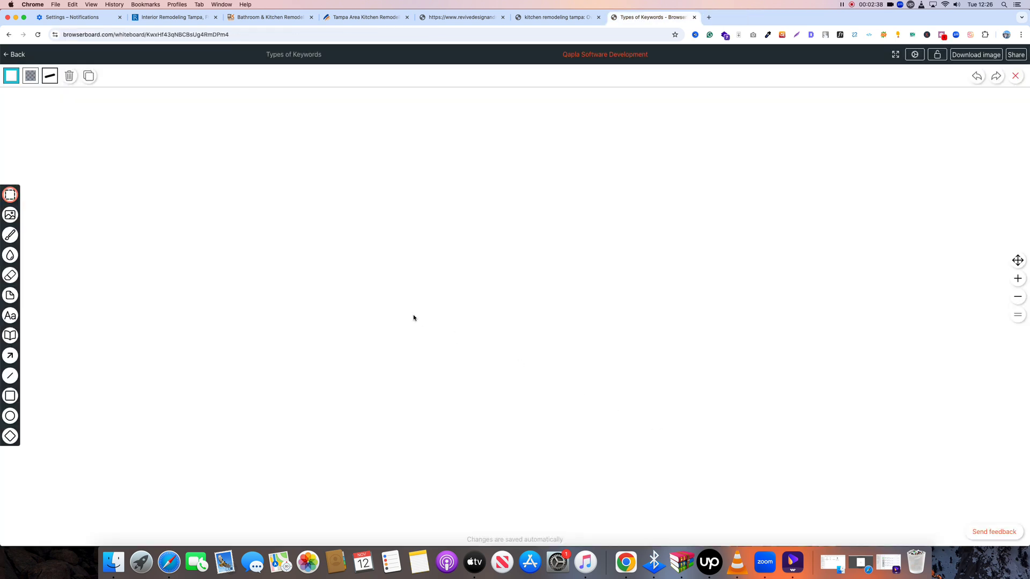
- Start a new Lightshot capture of about 1202x762 on the whiteboard and handwrite "Ahrefs:" with "py" beneath it
key(ctrl+shift+s)
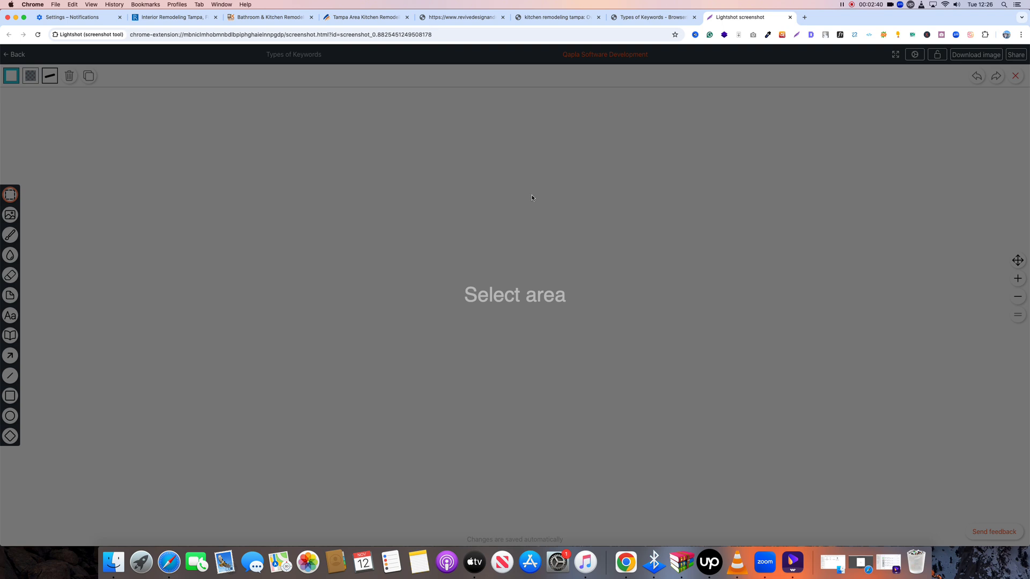
drag(226, 136, 710, 442)
mouse_move(327, 234)
mouse_down()
mouse_move(326, 250)
mouse_move(331, 236)
mouse_move(385, 232)
mouse_up()
click(392, 223)
click(396, 230)
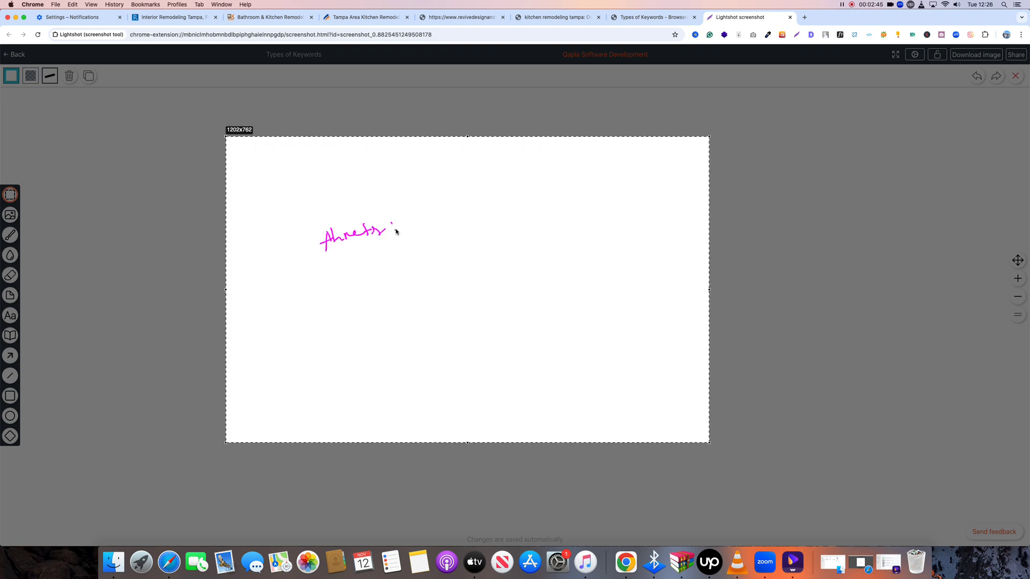
drag(333, 271, 367, 281)
click(349, 272)
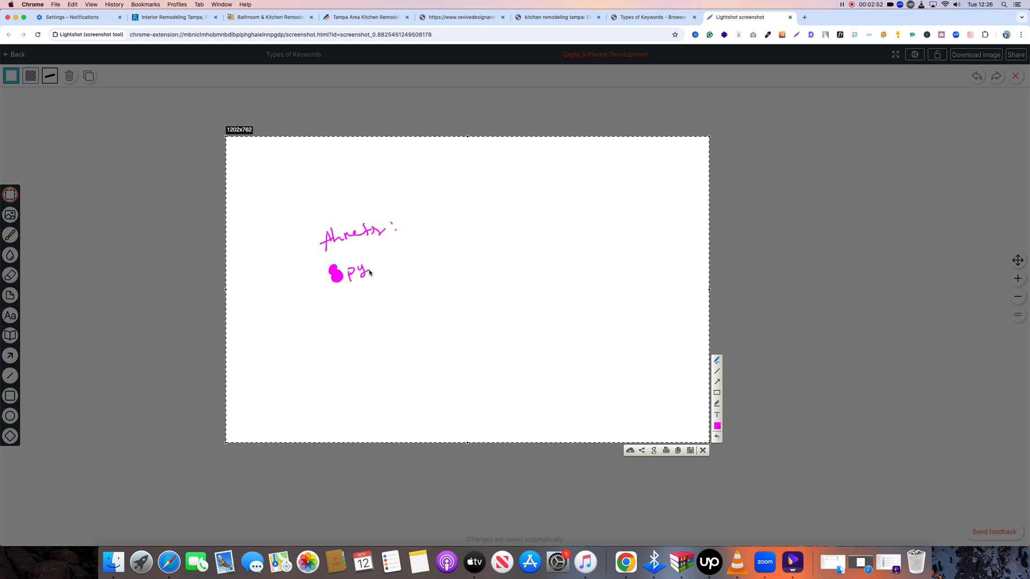
- Cross out the Ahrefs note, handwrite an underlined "Semrush:" beside it, and close the capture without saving
drag(378, 232, 350, 278)
drag(344, 253, 370, 269)
mouse_move(438, 288)
mouse_down()
mouse_move(421, 310)
mouse_move(475, 306)
mouse_move(496, 288)
mouse_move(507, 296)
mouse_up()
click(454, 302)
click(455, 309)
click(513, 285)
click(514, 294)
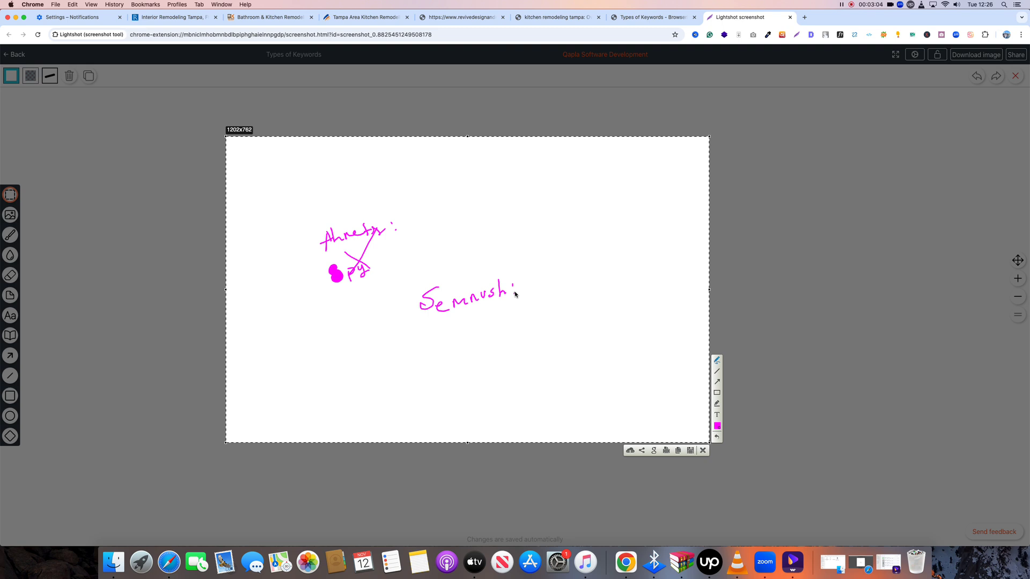
drag(416, 328, 488, 322)
click(703, 450)
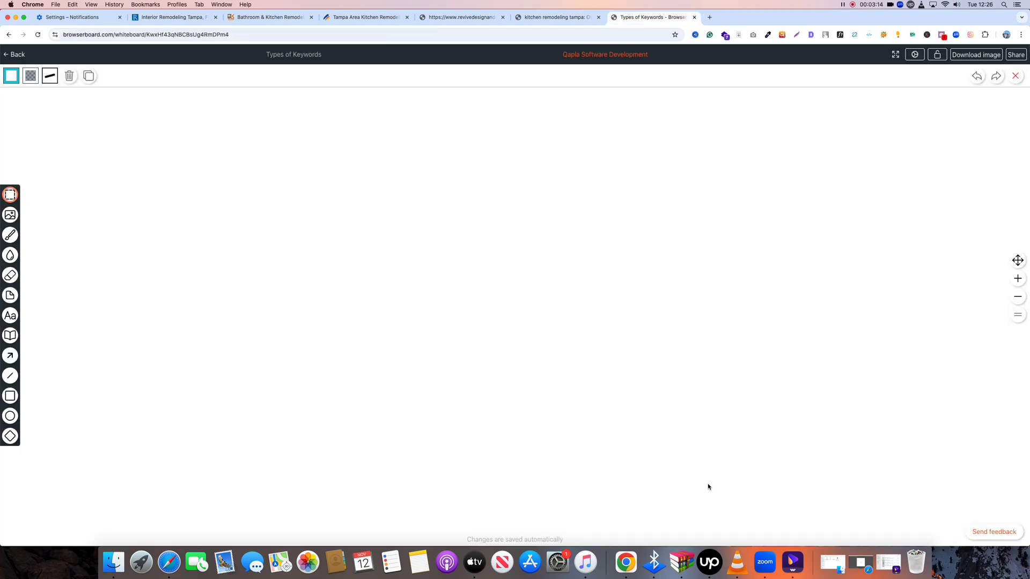
- Examine the Revive Design and Renovation homepage, including its awards, service description and recent work map
click(156, 14)
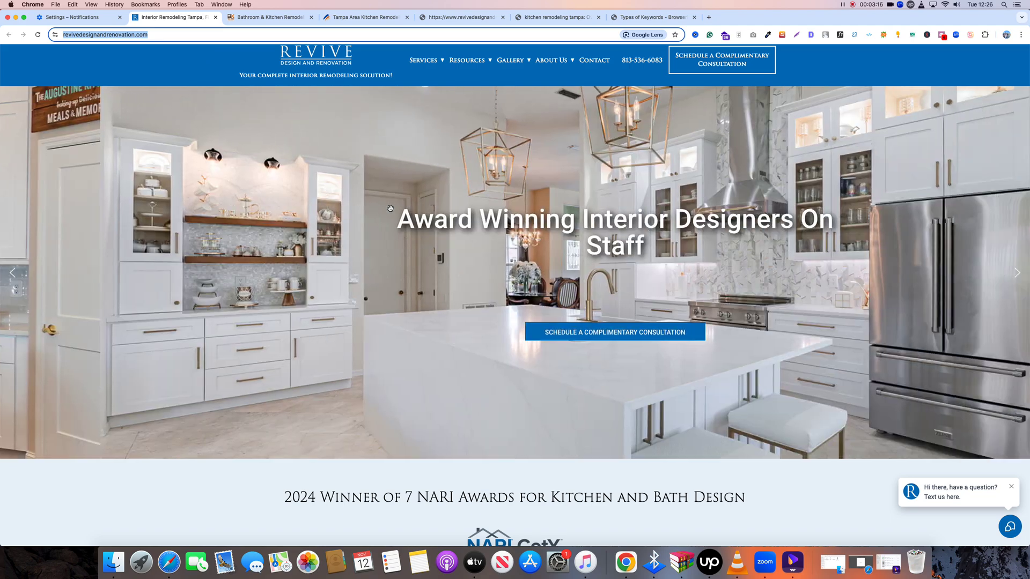
scroll(389, 209, down, 5)
scroll(390, 209, down, 2)
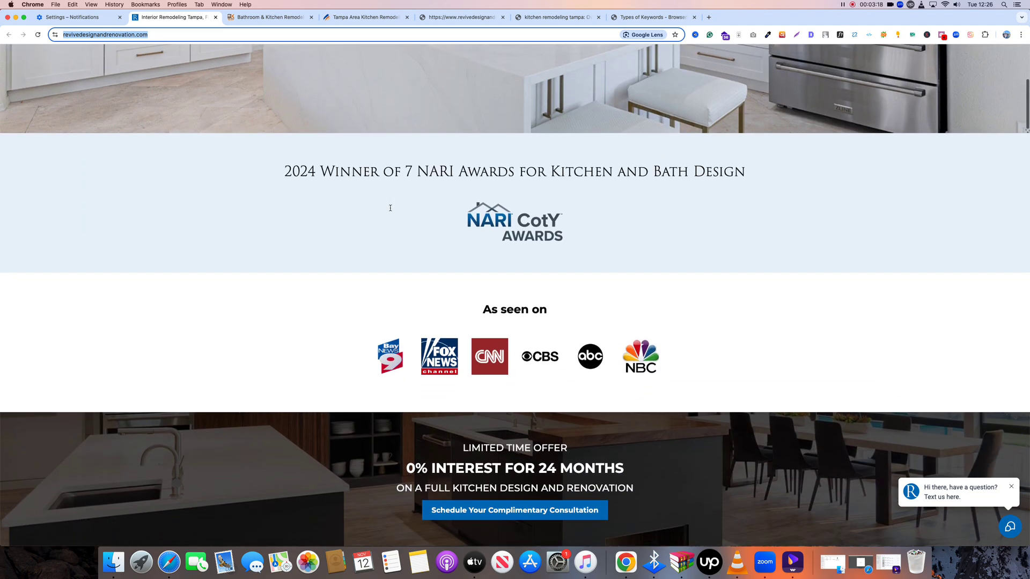
scroll(390, 211, up, 3)
scroll(390, 210, up, 4)
scroll(390, 211, down, 15)
scroll(390, 211, down, 3)
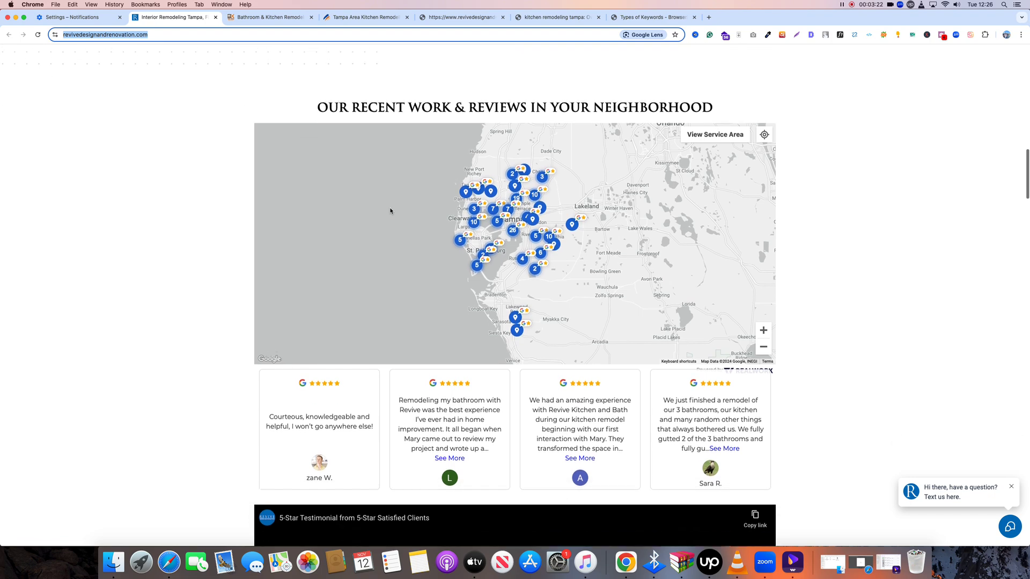
scroll(377, 222, up, 8)
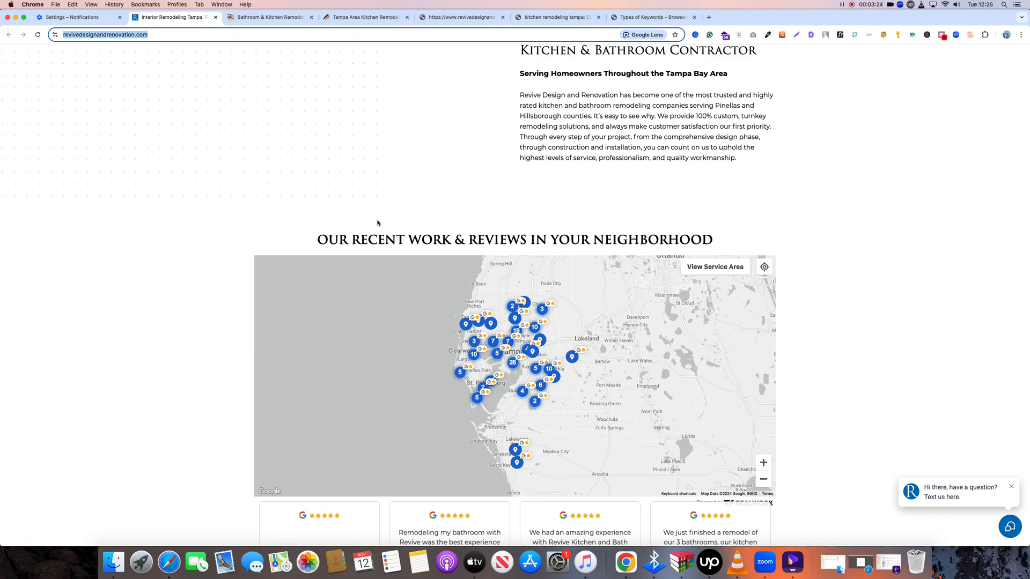
scroll(377, 222, up, 10)
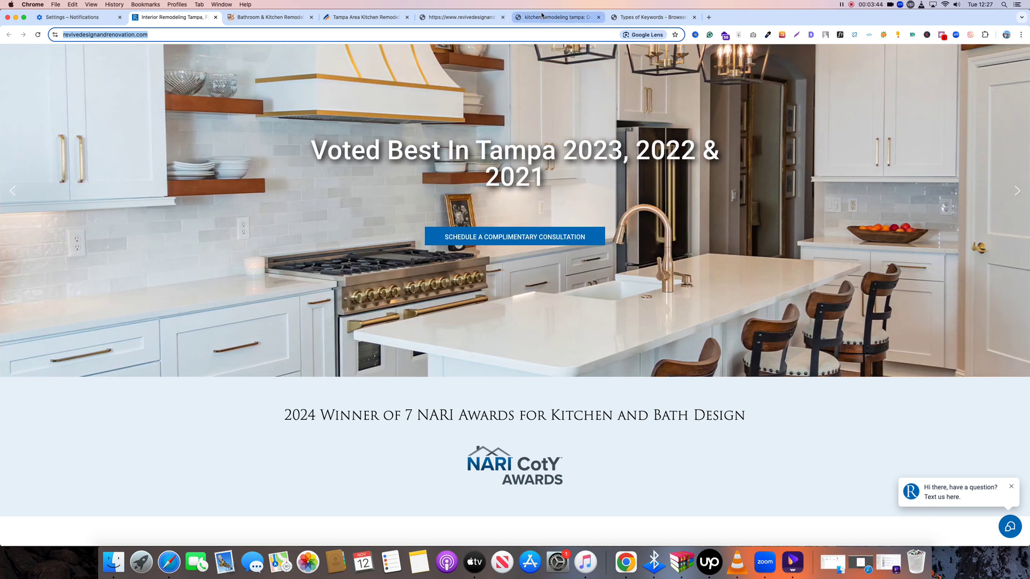
- Review the Semrush Keyword Overview for "kitchen remodeling tampa" and examine the competing sites in its SERP Analysis
click(555, 17)
click(224, 70)
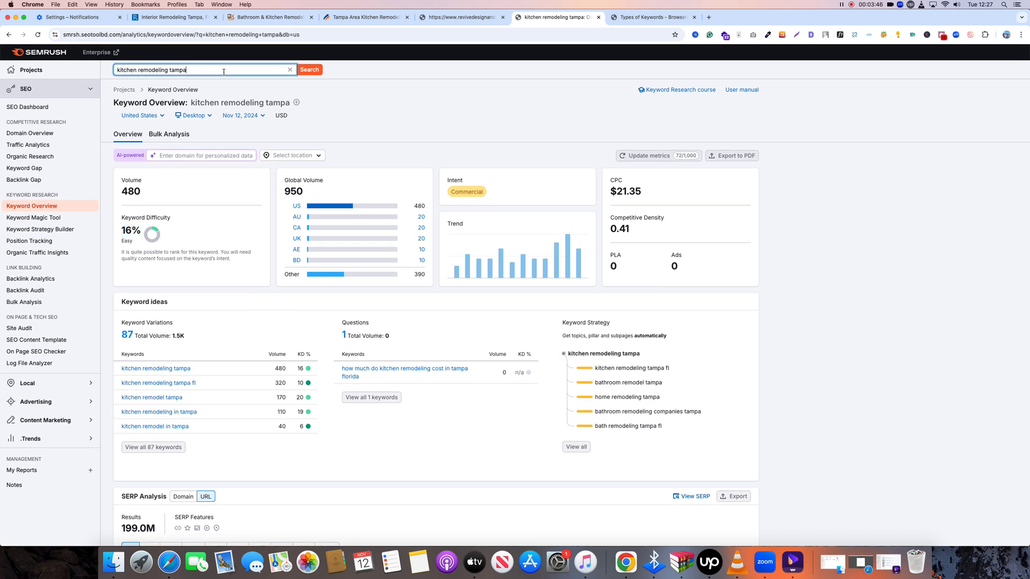
scroll(223, 73, down, 6)
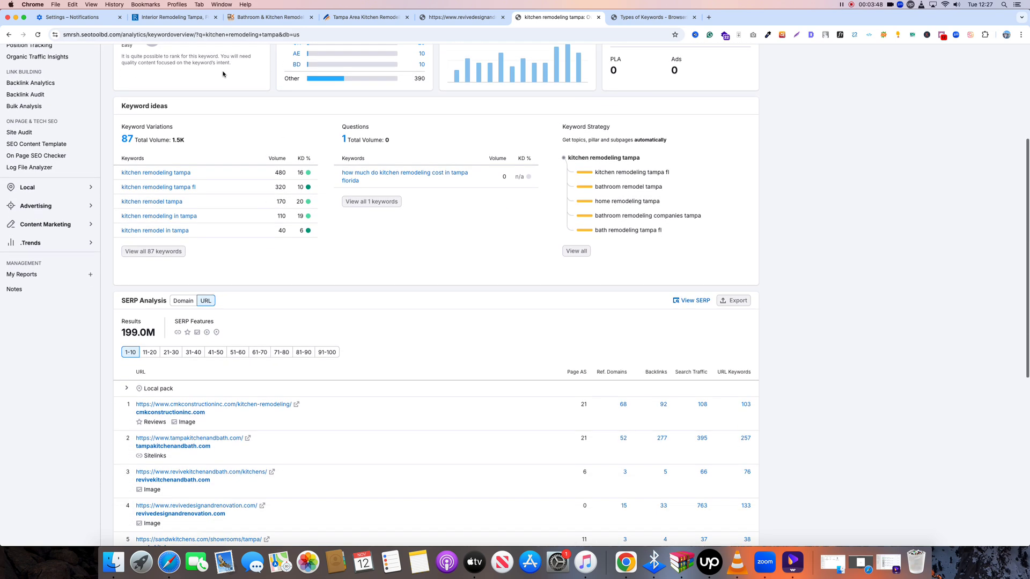
scroll(342, 197, down, 2)
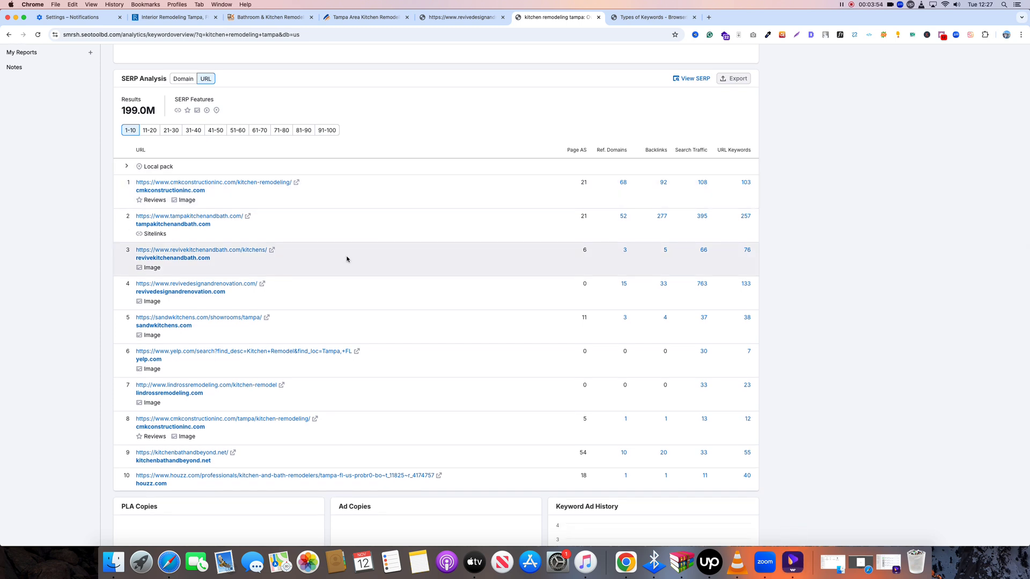
scroll(346, 259, down, 1)
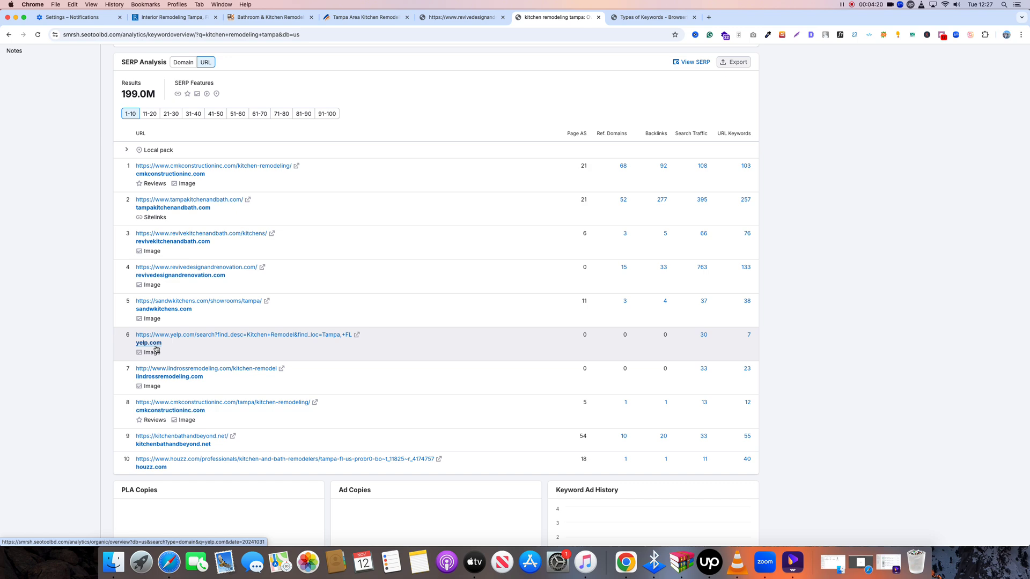
- Examine the existing Keyword Gap comparison, including the keyword overlap and the list of shared keywords
click(456, 17)
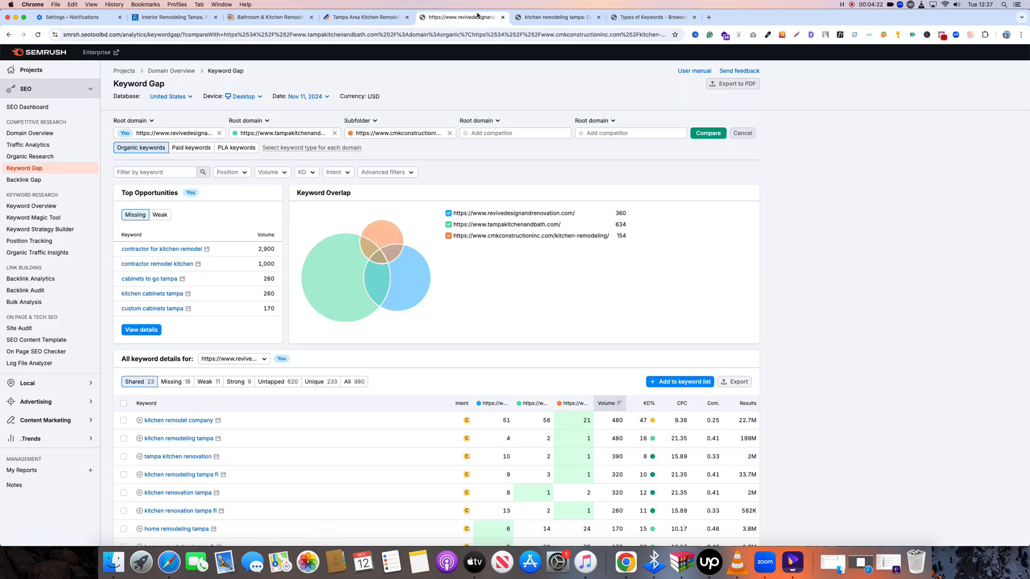
scroll(419, 197, down, 6)
scroll(419, 197, up, 5)
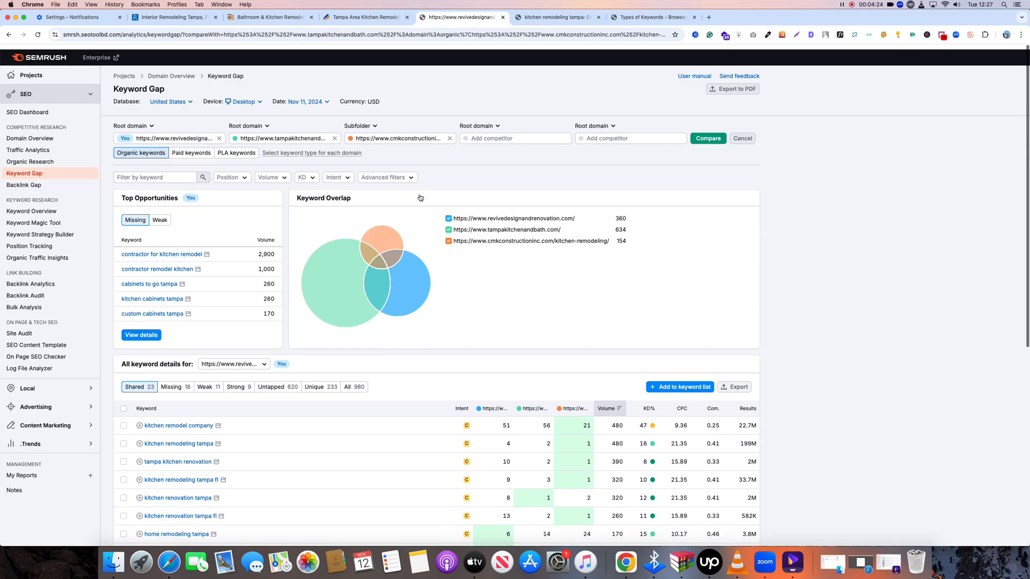
scroll(419, 197, down, 4)
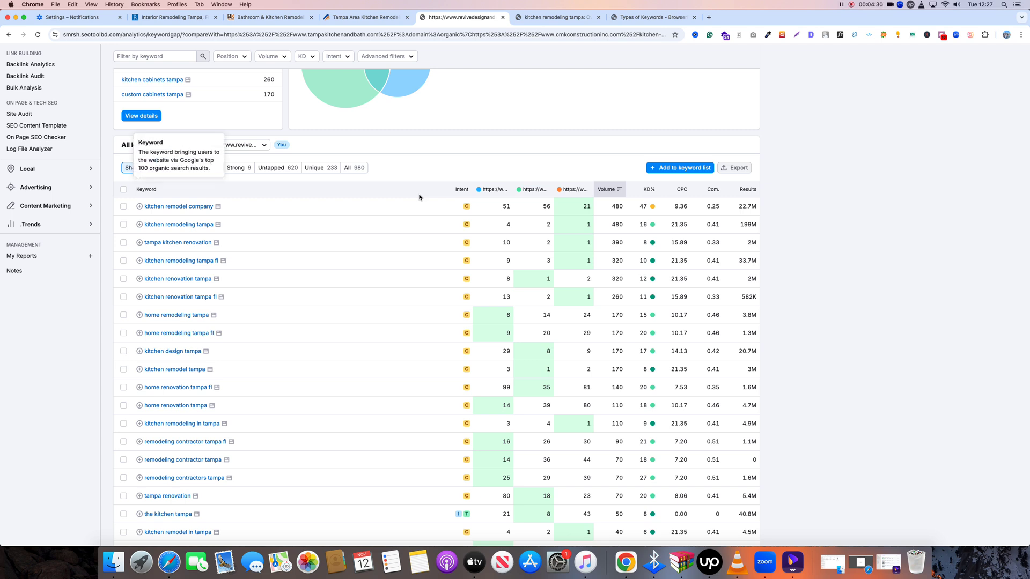
- Start a Lightshot capture of about 1196x790 on the whiteboard and handwrite "1. Competitors" and "2 SEMrush"
click(631, 18)
click(796, 34)
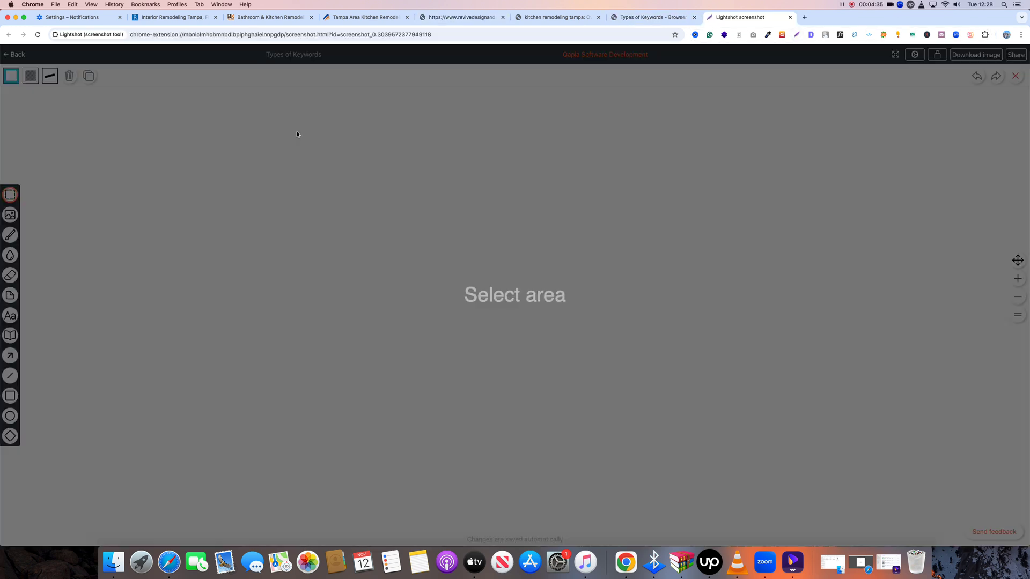
drag(297, 132, 778, 450)
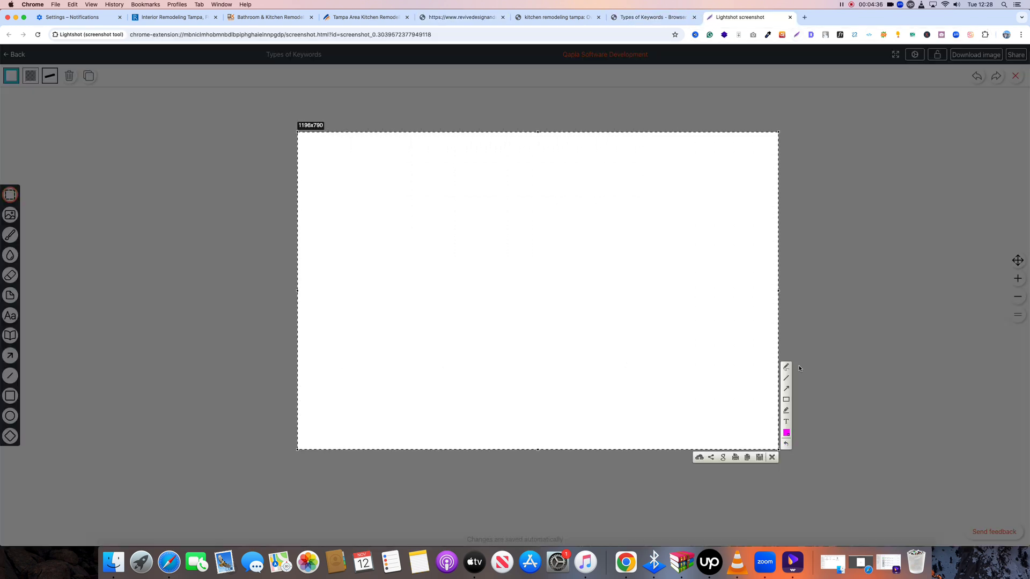
drag(386, 210, 396, 221)
click(402, 215)
mouse_move(419, 201)
mouse_down()
mouse_move(420, 210)
mouse_move(511, 181)
mouse_up()
click(435, 201)
click(424, 237)
mouse_move(405, 242)
mouse_down()
mouse_move(409, 251)
mouse_move(443, 241)
mouse_move(513, 209)
mouse_up()
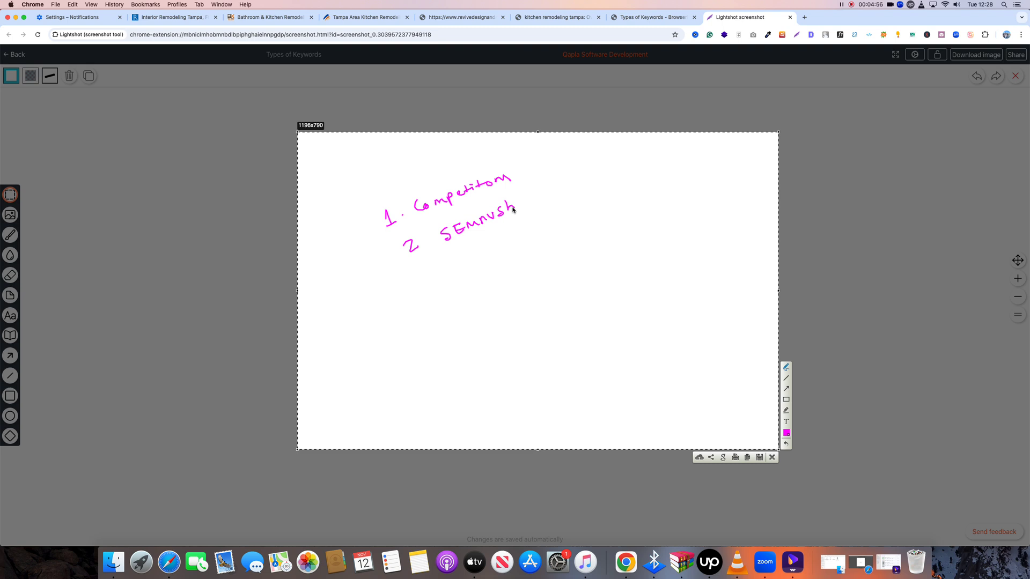
- Continue the handwritten list with "3. Main" pointing to "Comp", "4. Result" and "5."
mouse_move(430, 265)
mouse_down()
mouse_move(445, 269)
mouse_move(489, 248)
mouse_up()
drag(490, 251, 558, 265)
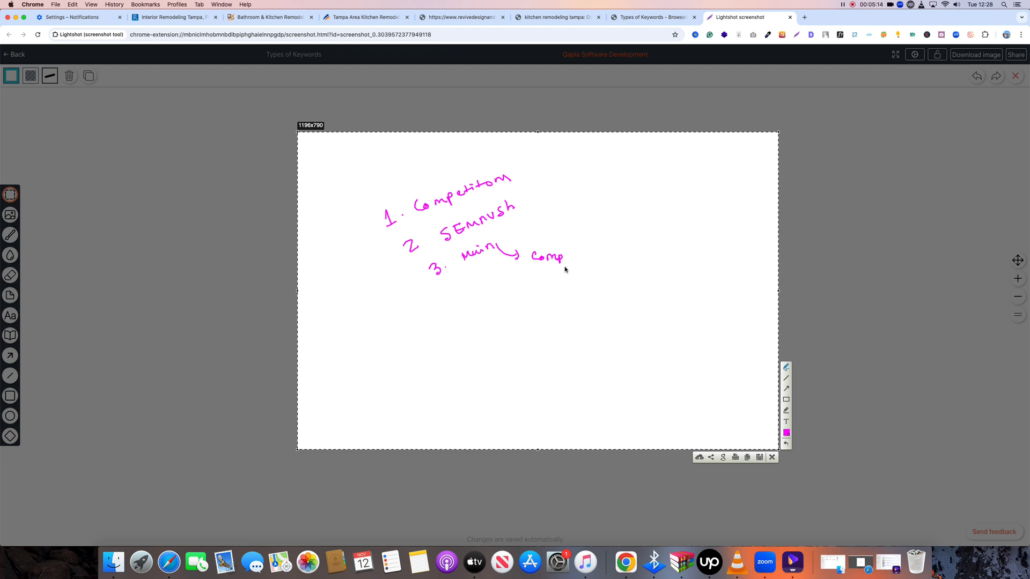
mouse_move(462, 310)
mouse_down()
mouse_move(468, 323)
mouse_move(532, 307)
mouse_up()
click(474, 314)
drag(526, 300, 533, 298)
drag(495, 349, 486, 363)
click(502, 353)
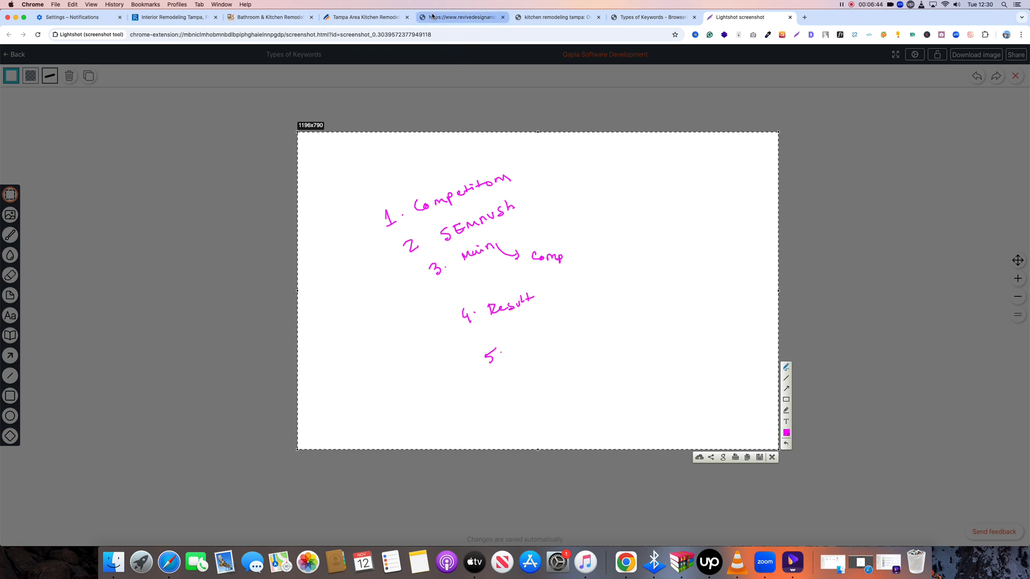
- Start a new Semrush Keyword Gap comparison and clear the prefilled main domain
click(461, 17)
scroll(251, 164, up, 5)
scroll(252, 164, up, 2)
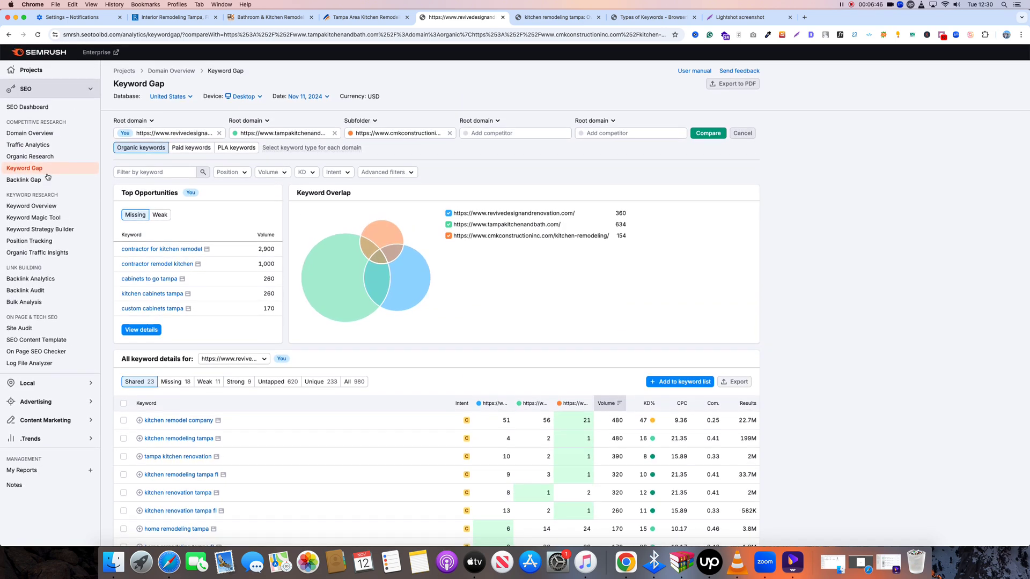
click(48, 169)
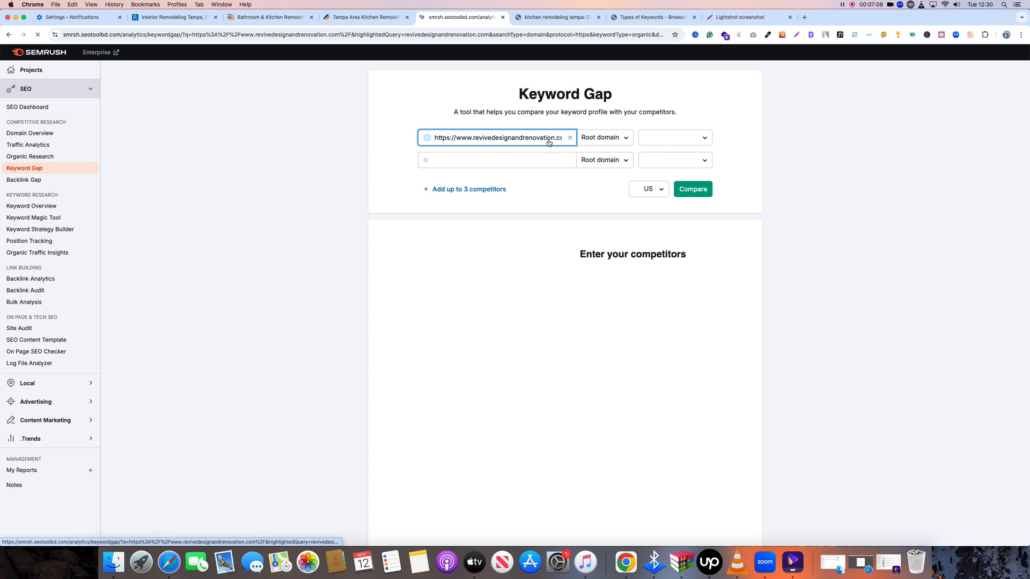
click(570, 137)
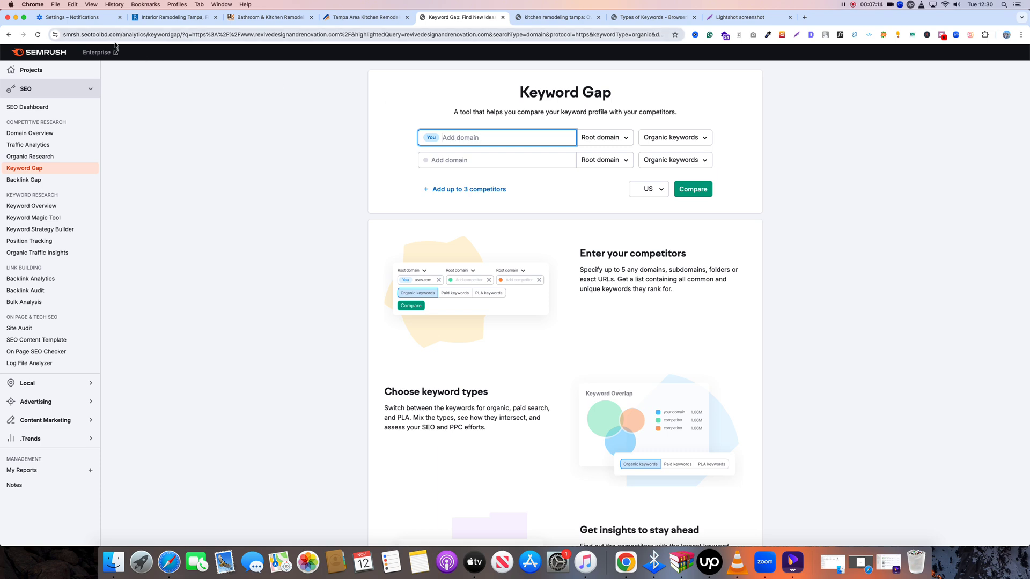
click(172, 16)
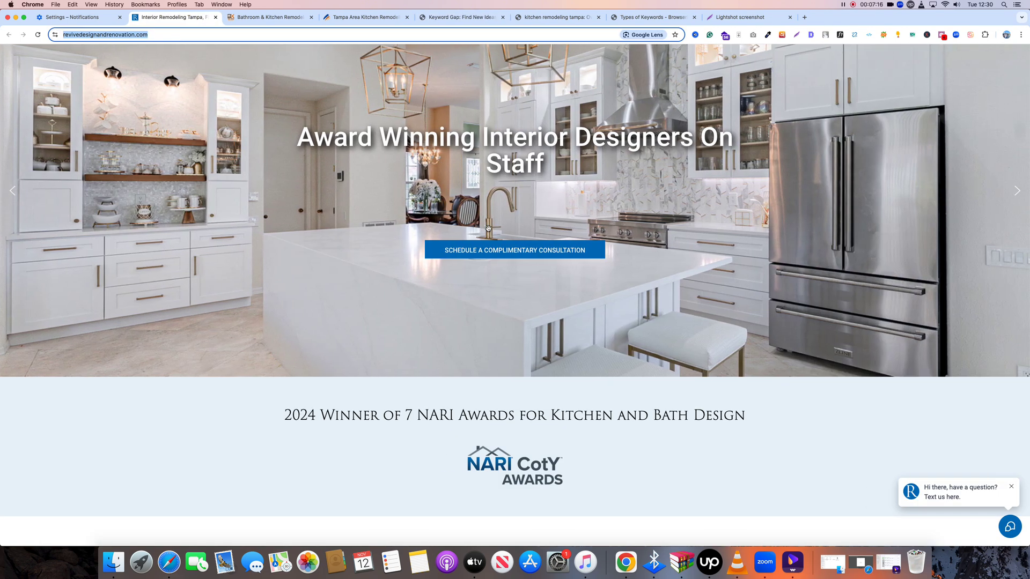
click(461, 16)
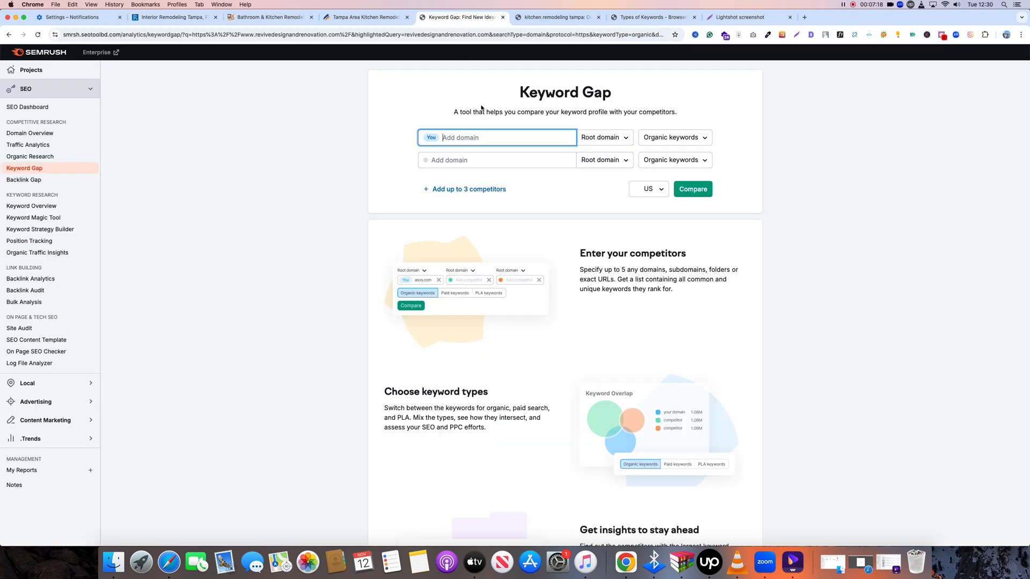
text(https://www.revivedesignandrenovation.com/)
click(603, 138)
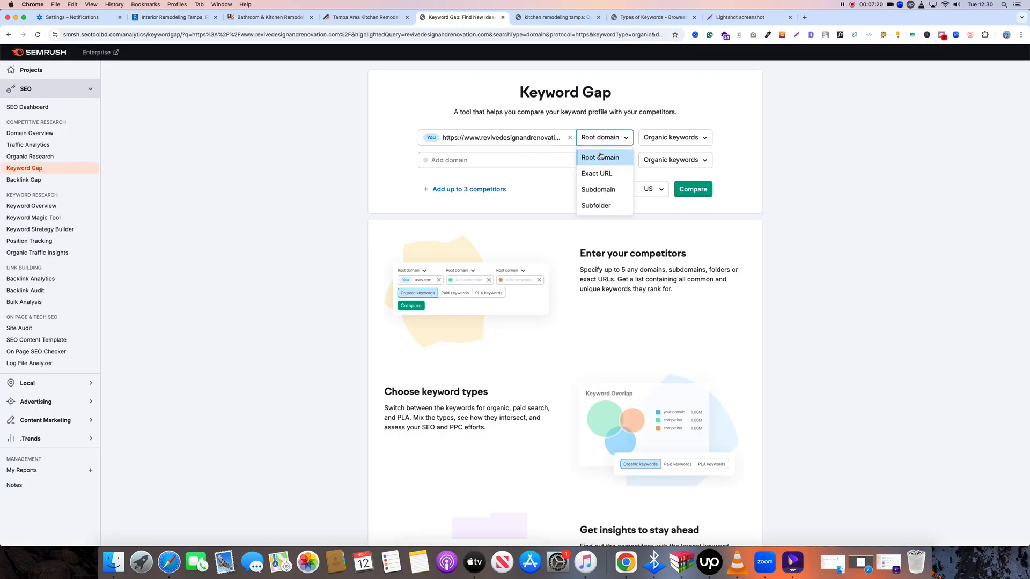
click(674, 137)
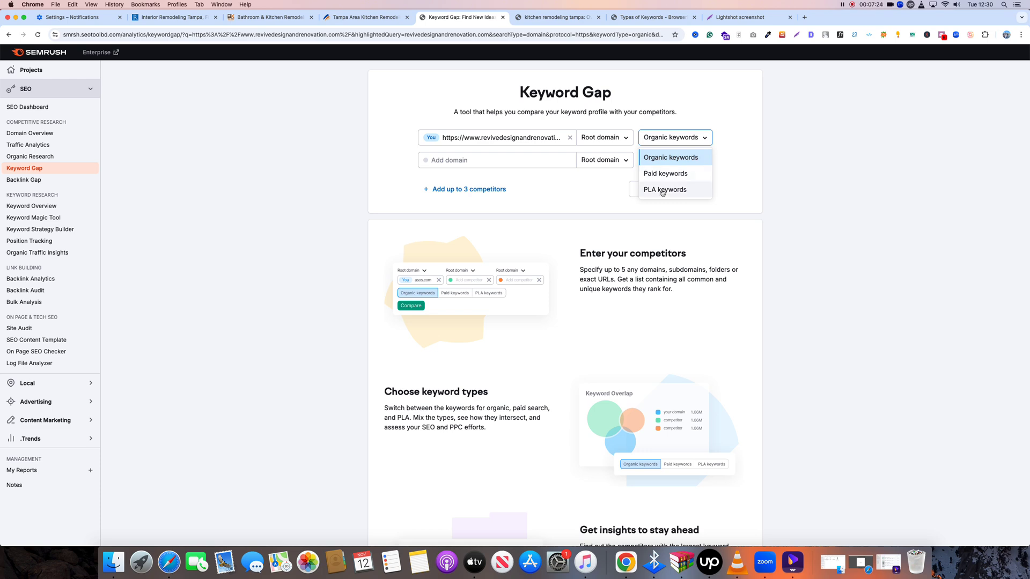
click(500, 160)
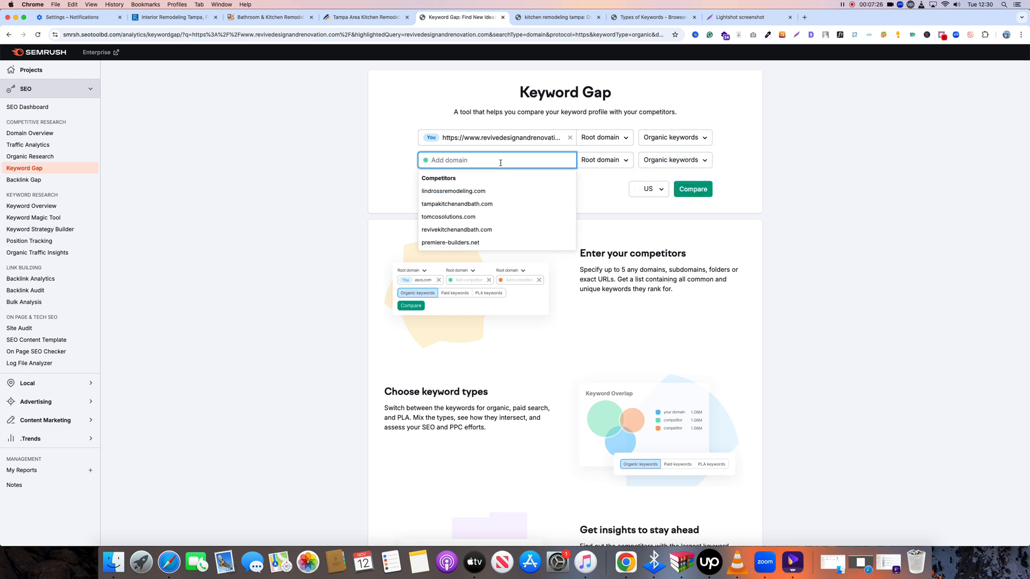
click(268, 18)
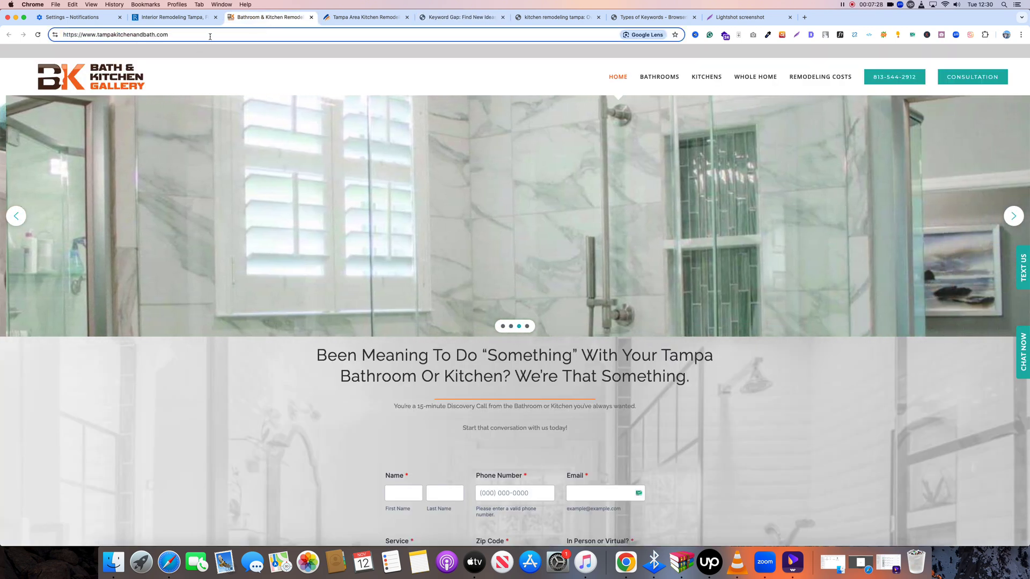
click(210, 36)
key(super+c)
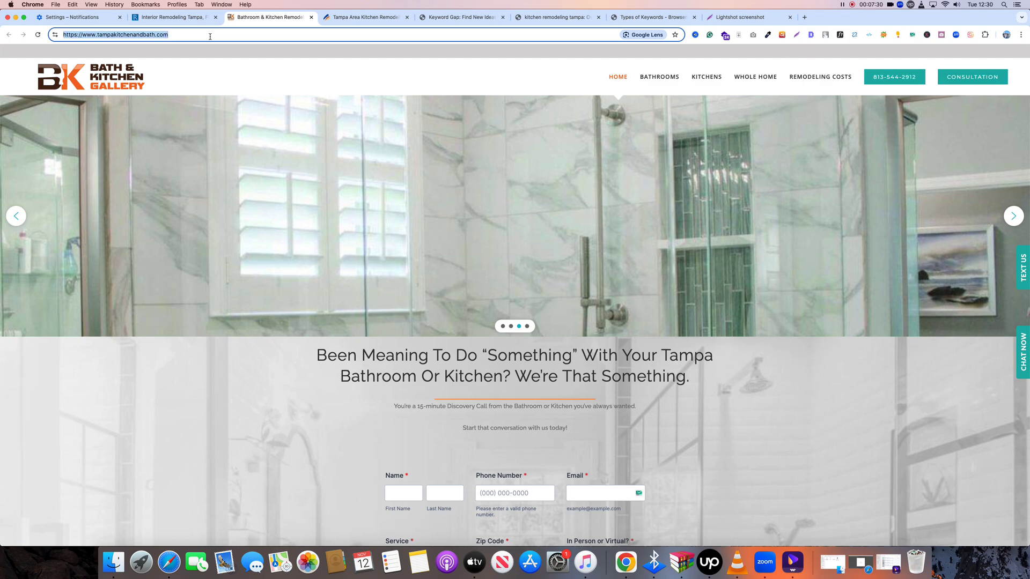
click(650, 17)
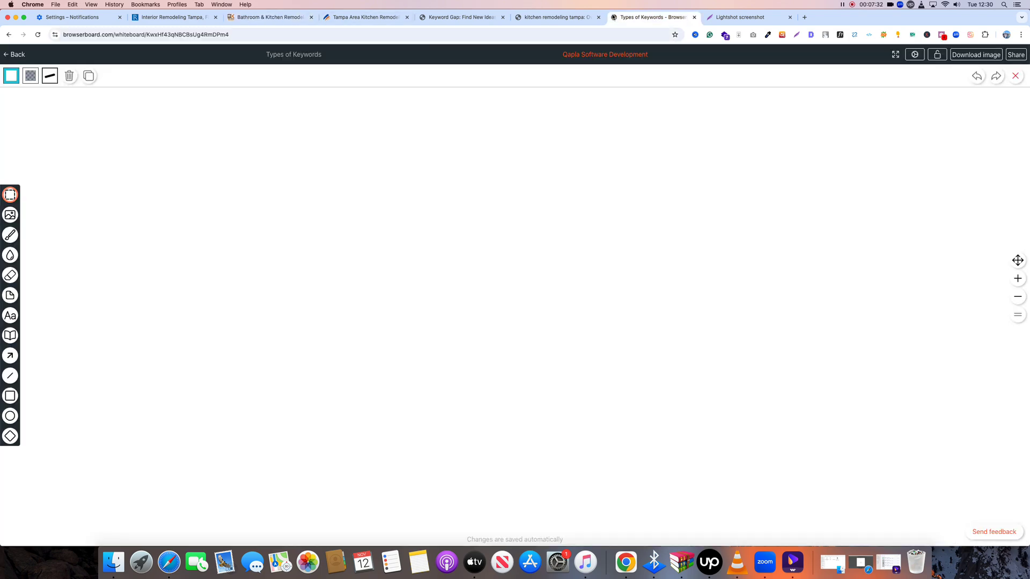
click(462, 17)
key(super+v)
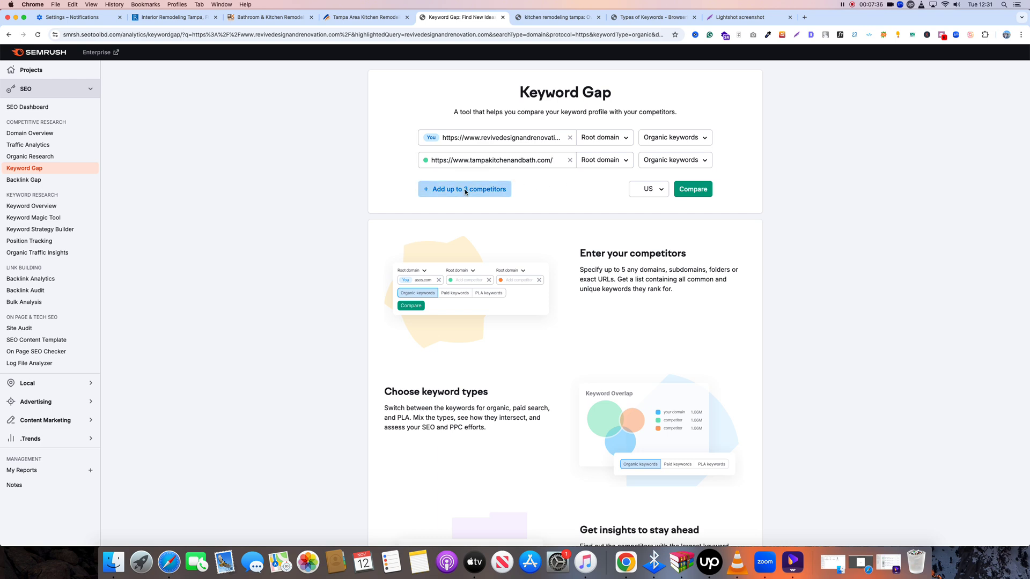
- Add the CMK Construction page cmkconstructioninc.com/kitchen-remodeling/ as the second competitor, copying the address from its open page
click(467, 189)
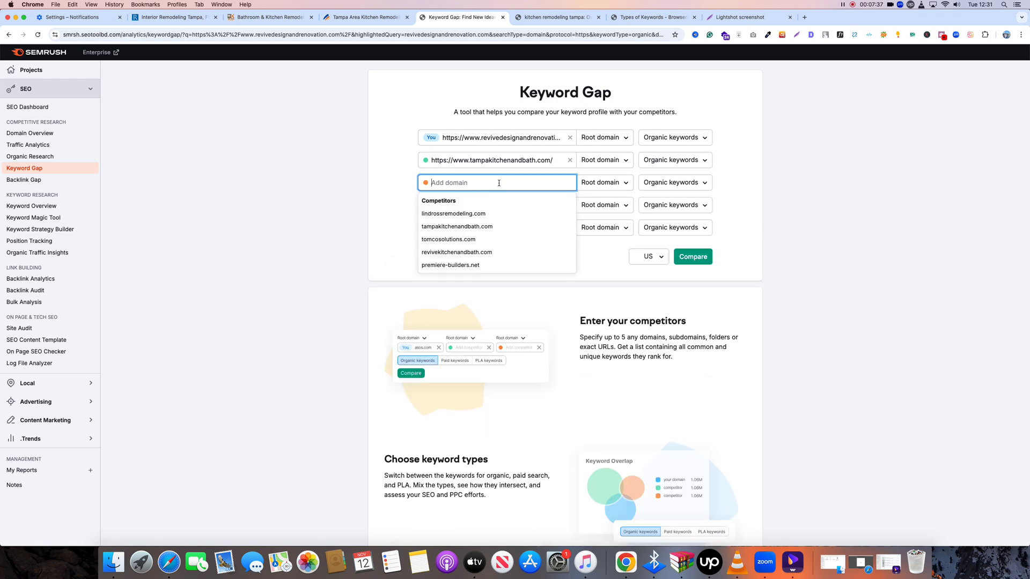
click(354, 17)
key(super+c)
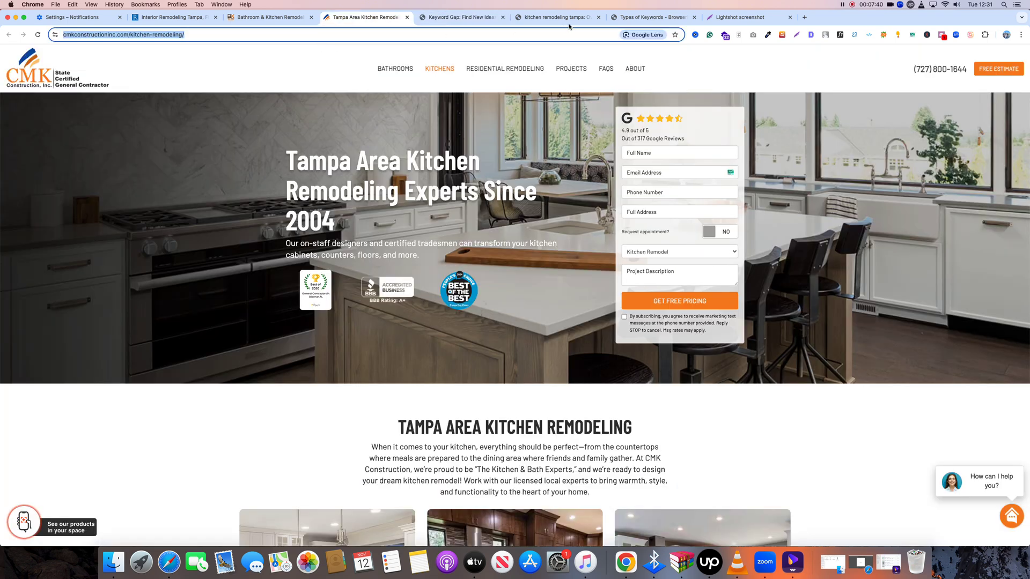
click(461, 17)
key(super+v)
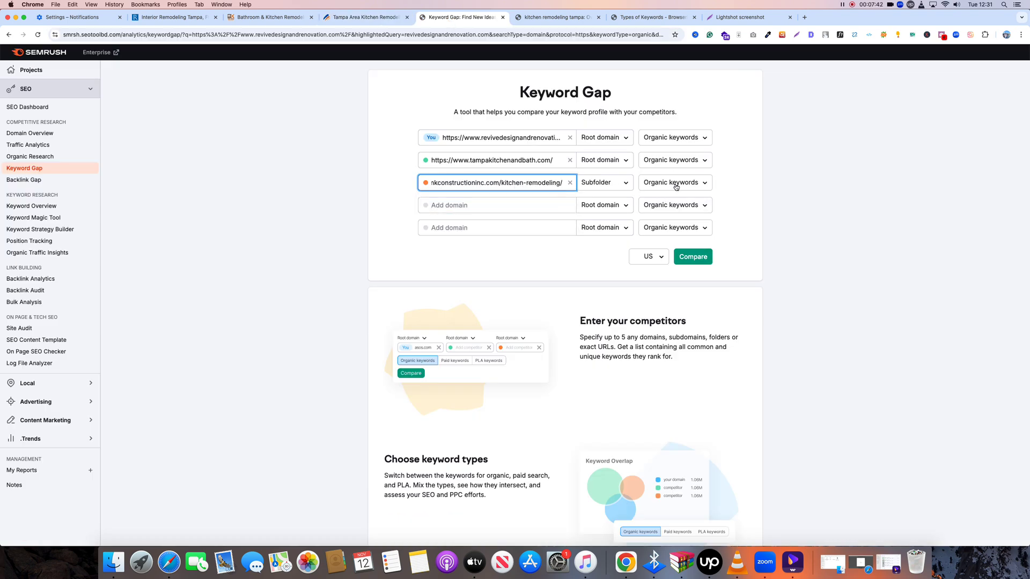
- Keep the US database and run the keyword gap comparison of the three entered sites
click(658, 258)
click(681, 292)
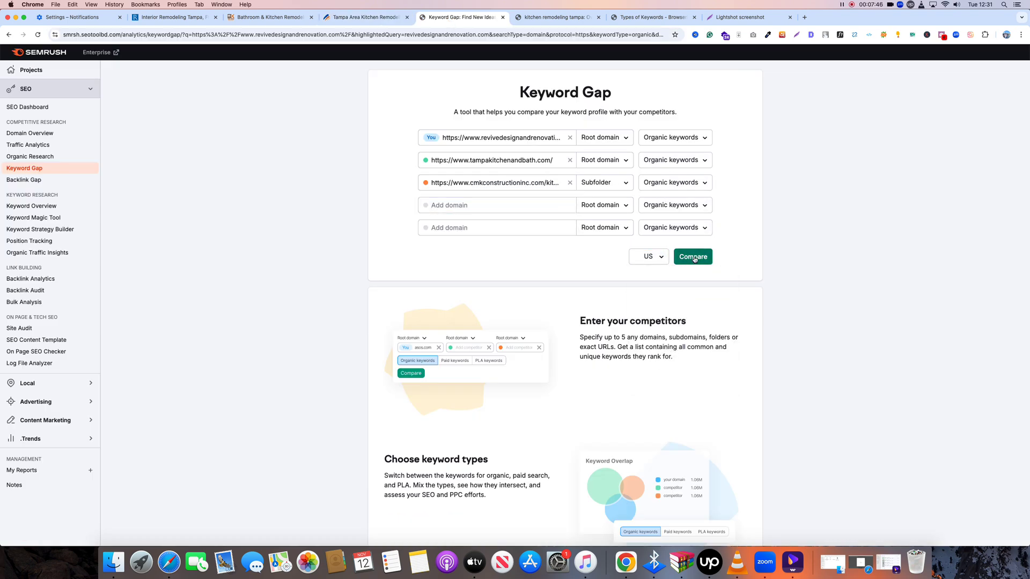
click(693, 258)
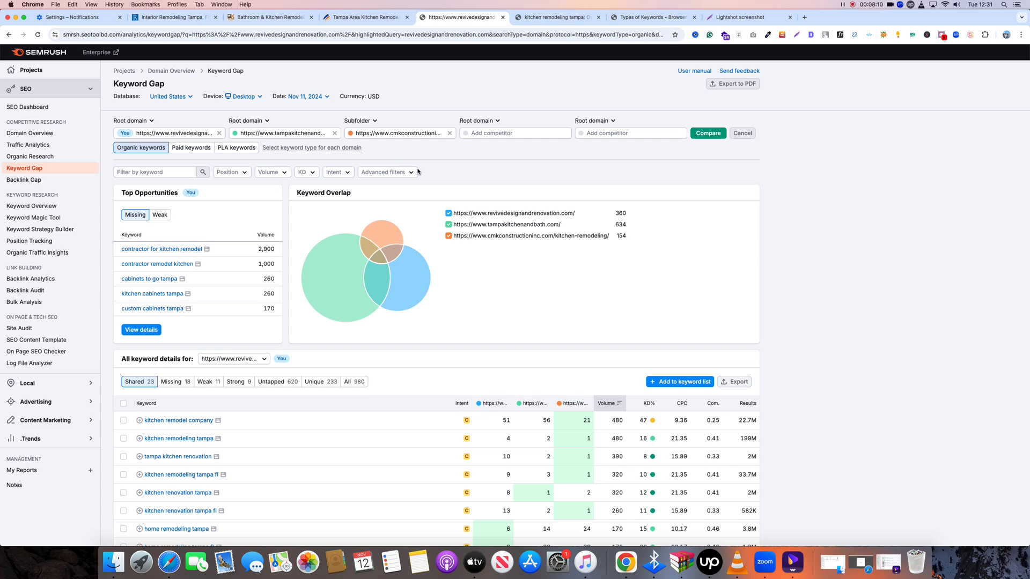
- Examine the comparison results, including the keyword overlap diagram and the missing keywords among the top opportunities
scroll(422, 135, down, 1)
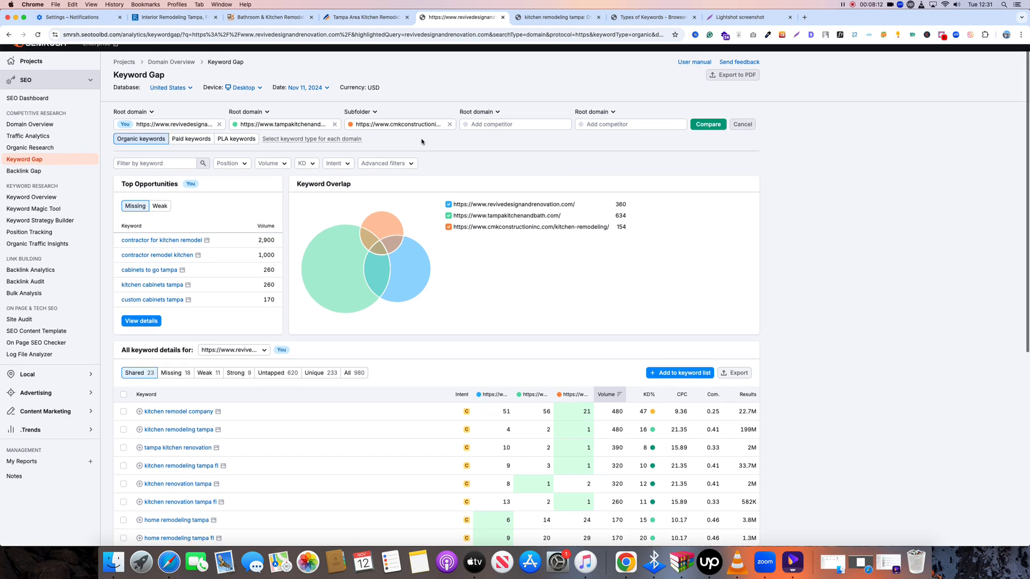
scroll(322, 128, down, 5)
scroll(161, 123, up, 2)
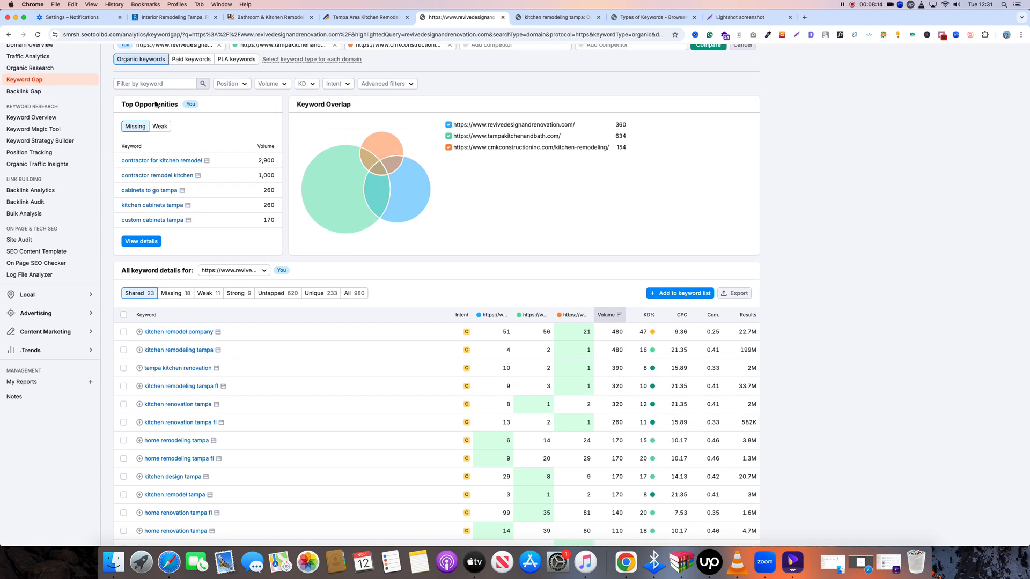
scroll(160, 119, down, 1)
scroll(191, 118, up, 2)
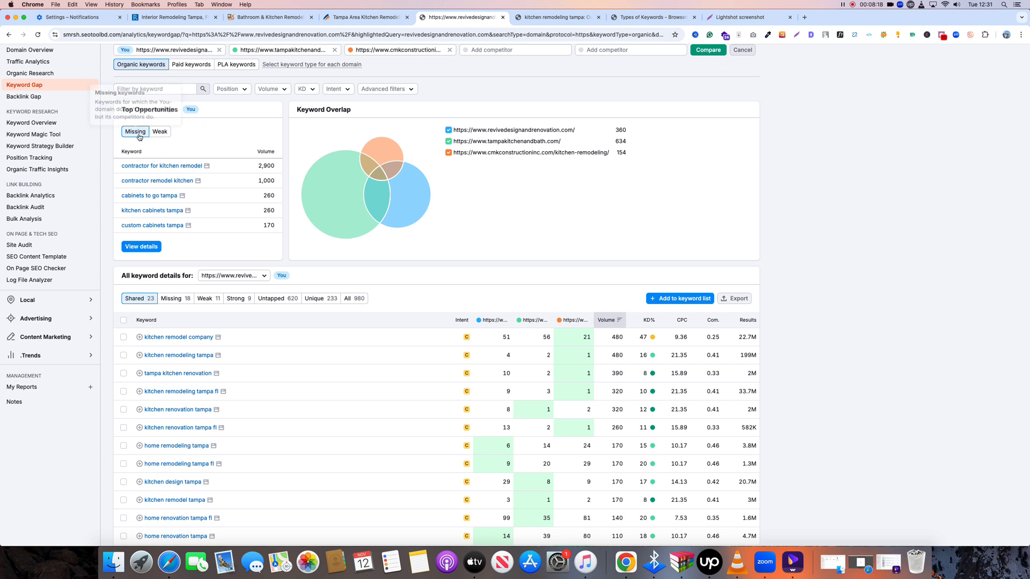
scroll(161, 133, down, 1)
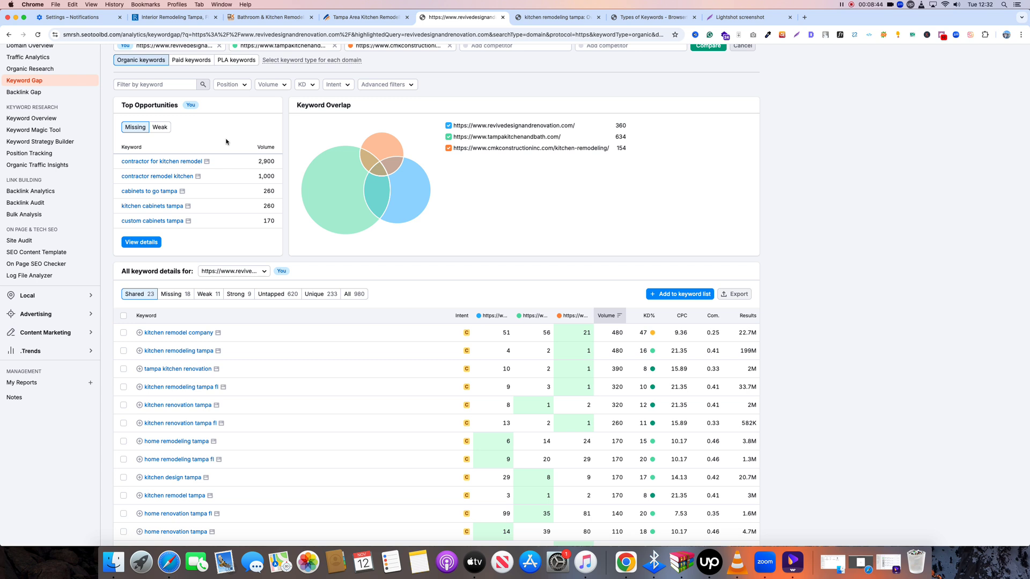
- Open the full details of the missing top opportunities and look through the list of missing keywords
right_click(146, 242)
click(143, 244)
click(142, 244)
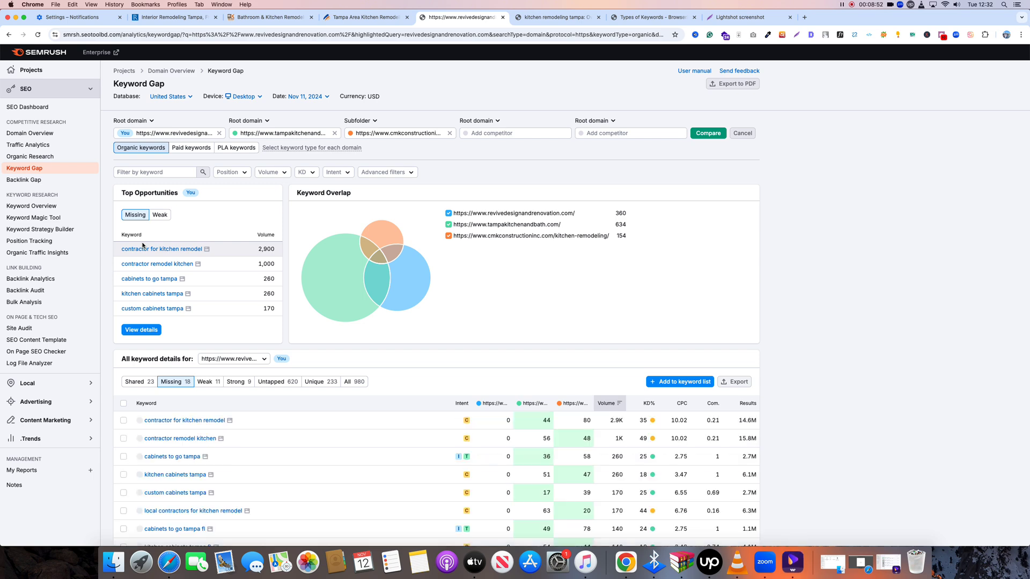
scroll(240, 335, down, 2)
scroll(241, 337, down, 5)
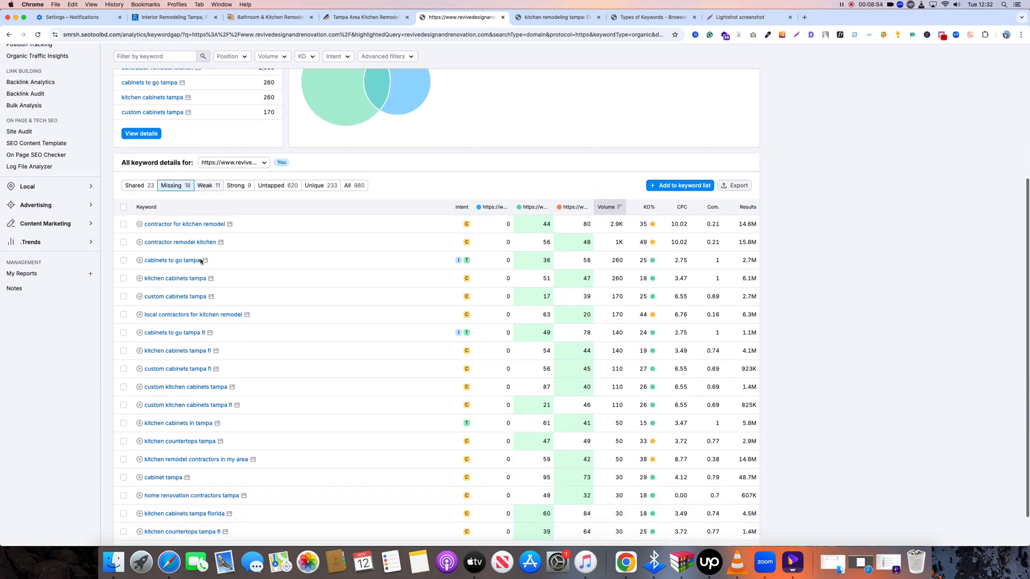
scroll(223, 216, up, 7)
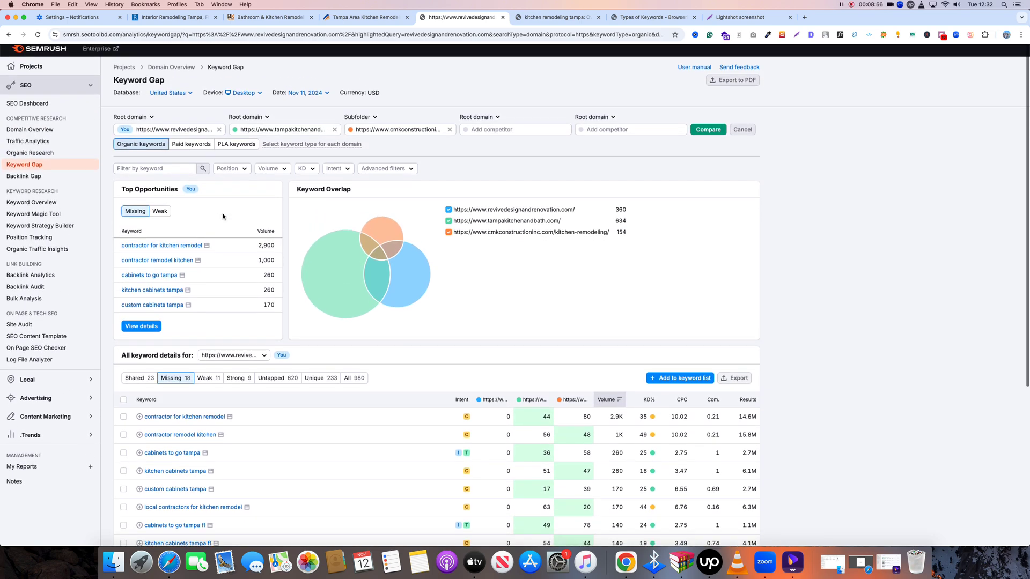
scroll(223, 214, down, 7)
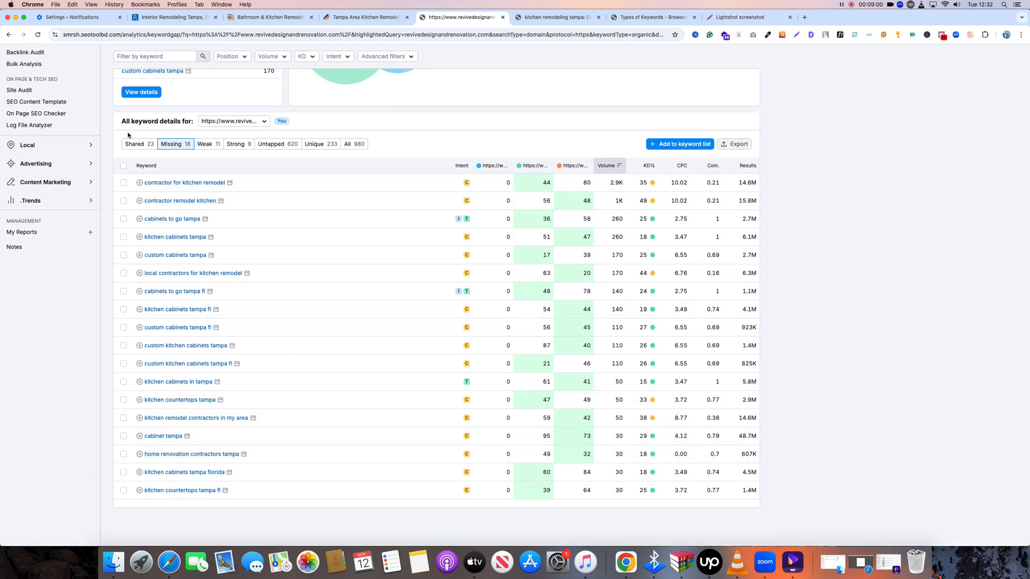
- Display the shared keywords and review their rankings, search volume and keyword difficulty
click(141, 145)
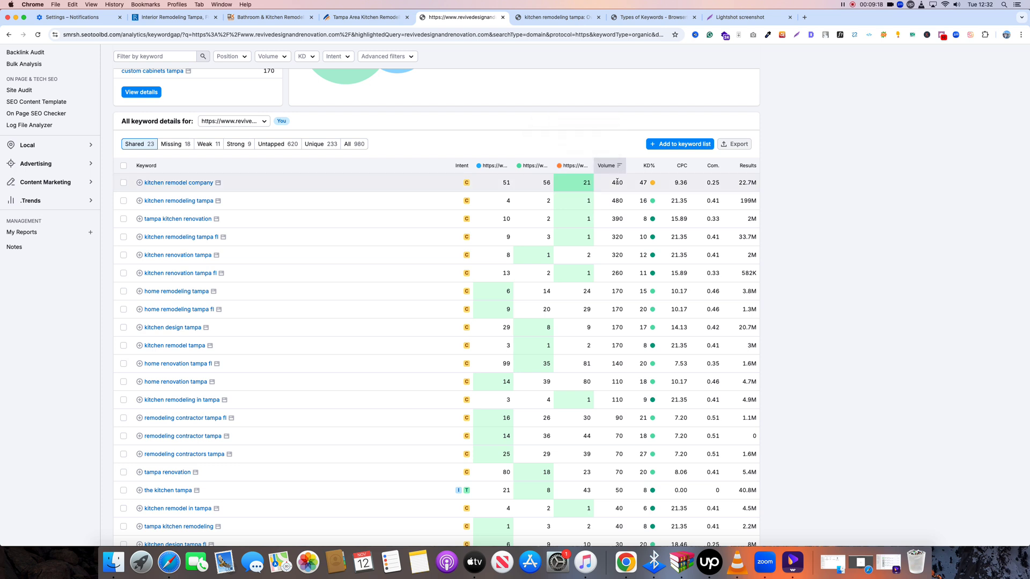
mouse_move(648, 184)
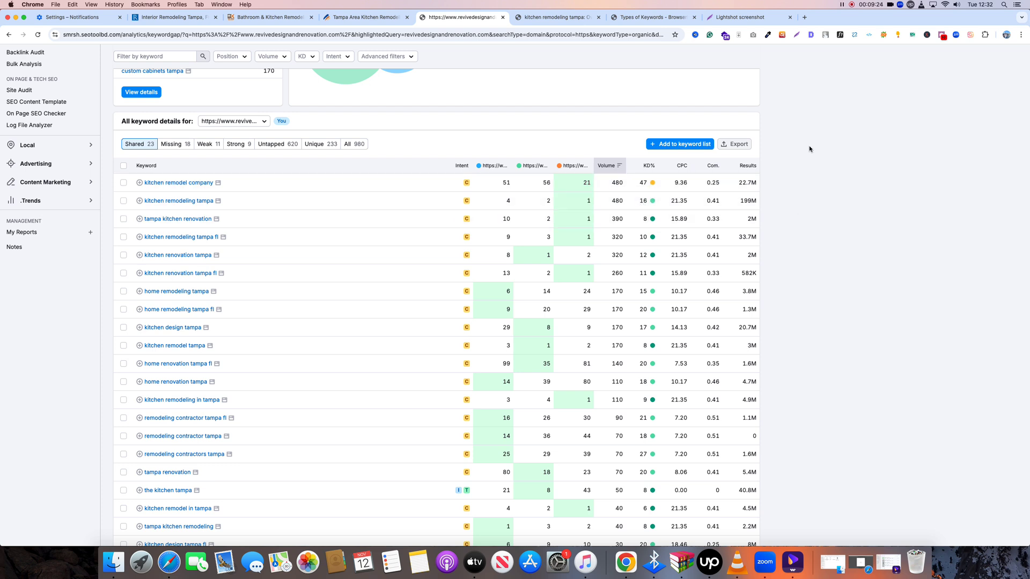
scroll(262, 206, down, 4)
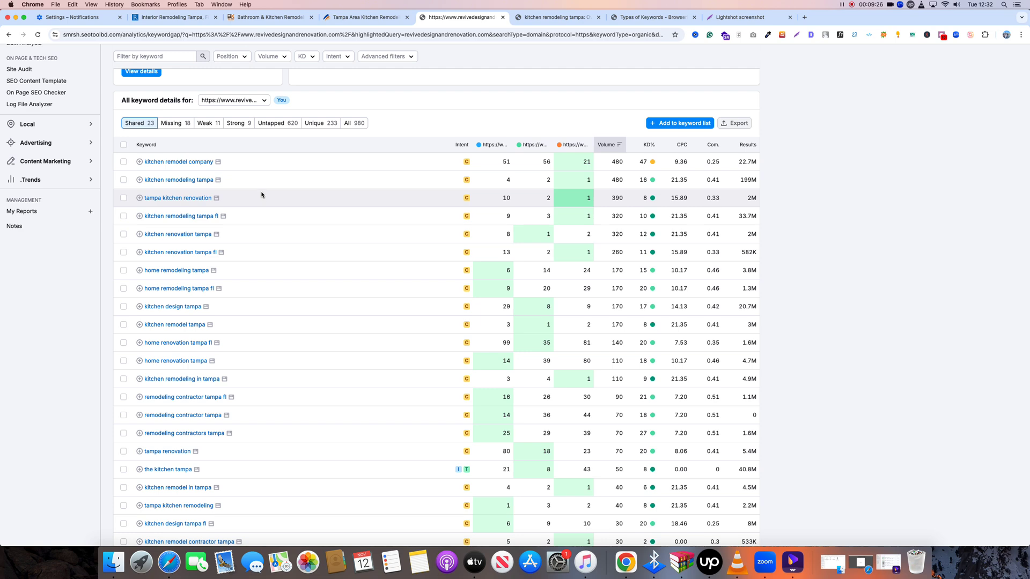
scroll(262, 194, up, 4)
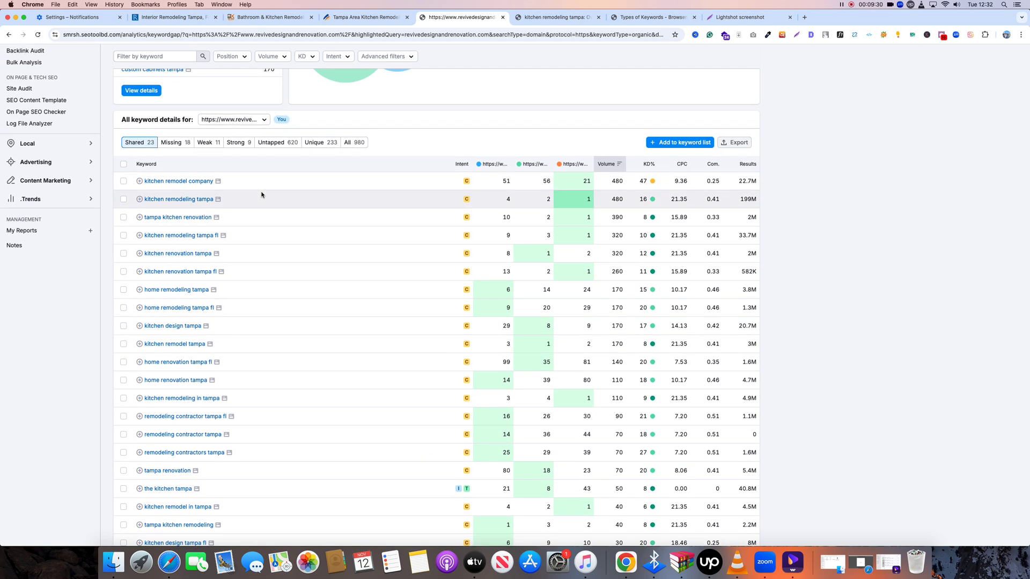
- Display the missing keywords, open the tampakitchenandbath.com page ranking for "contractor for kitchen remodel", and skim through the article
click(178, 144)
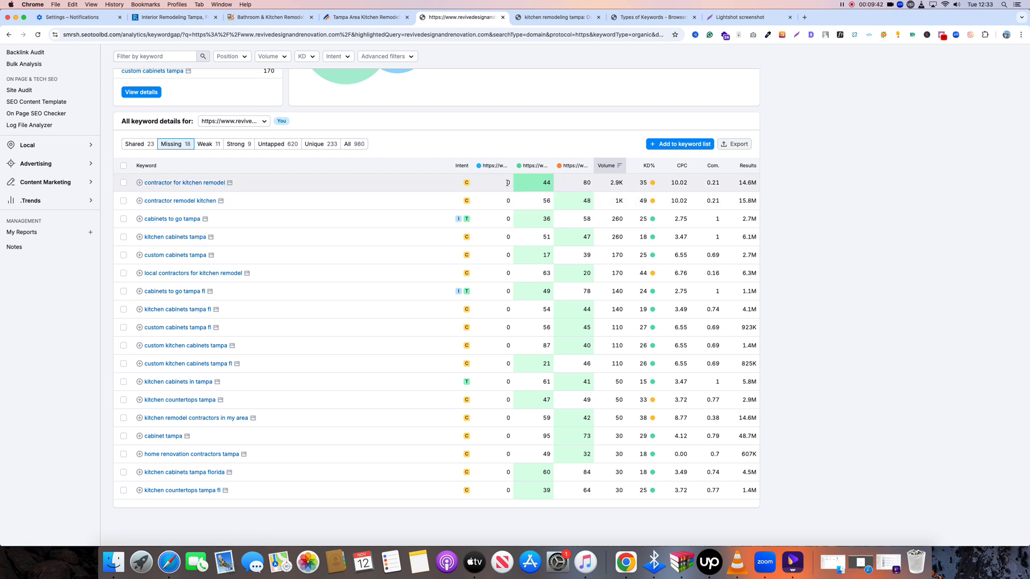
mouse_move(546, 185)
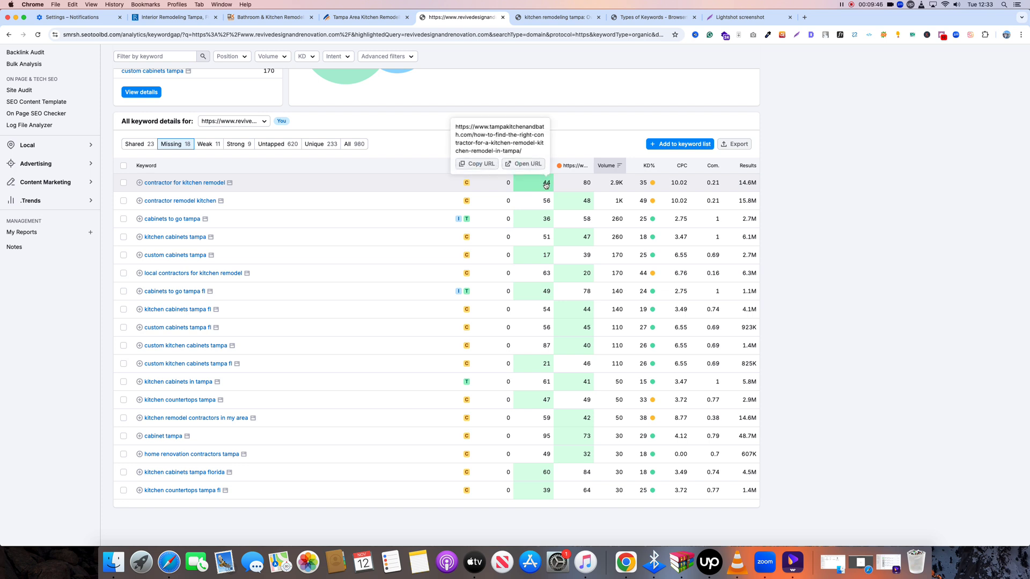
click(535, 165)
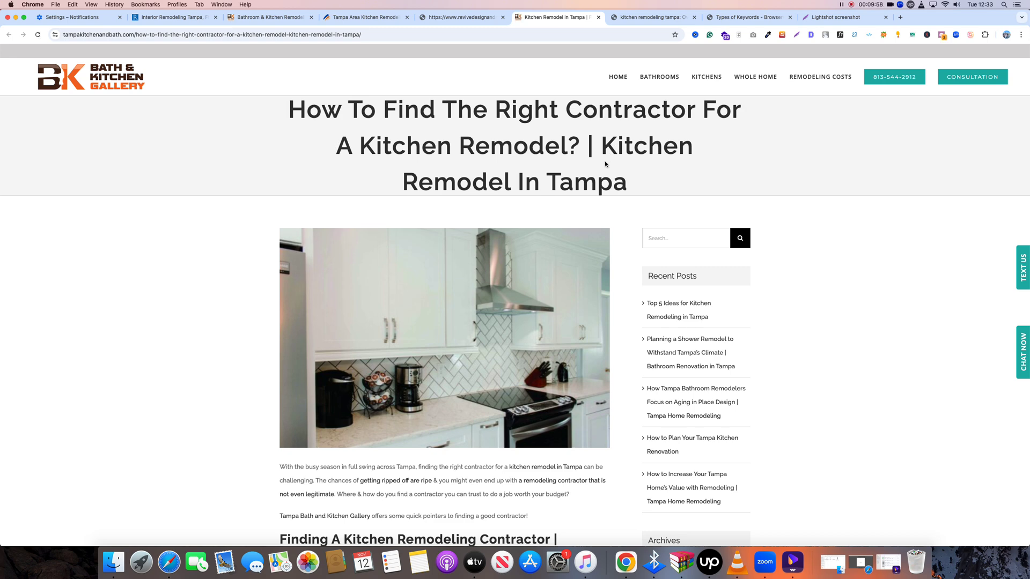
scroll(536, 202, down, 10)
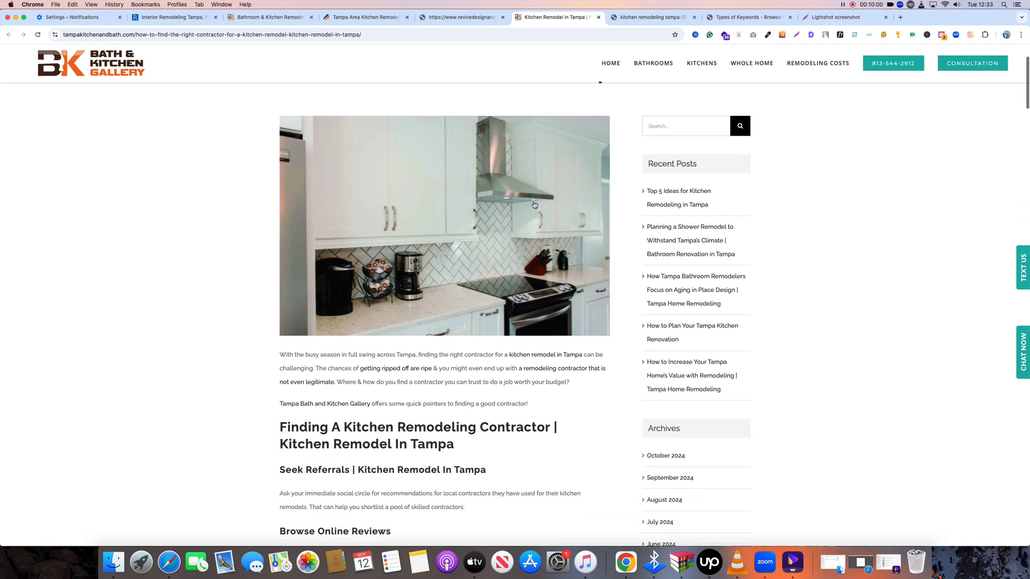
scroll(534, 204, down, 15)
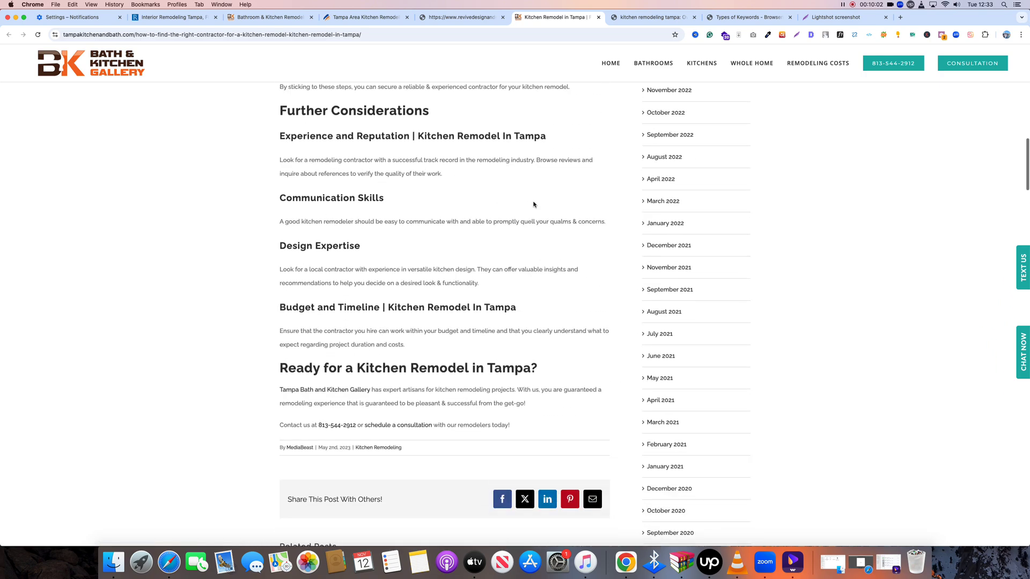
scroll(533, 204, up, 20)
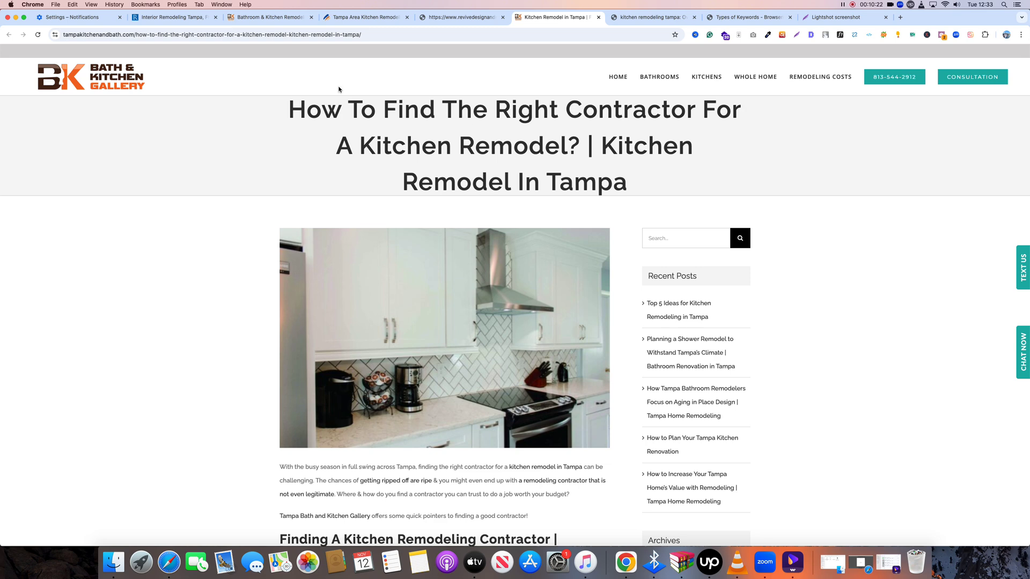
- Return to the missing keywords list and check the search intent and competitor ranking URL of "contractor for kitchen remodel"
click(462, 17)
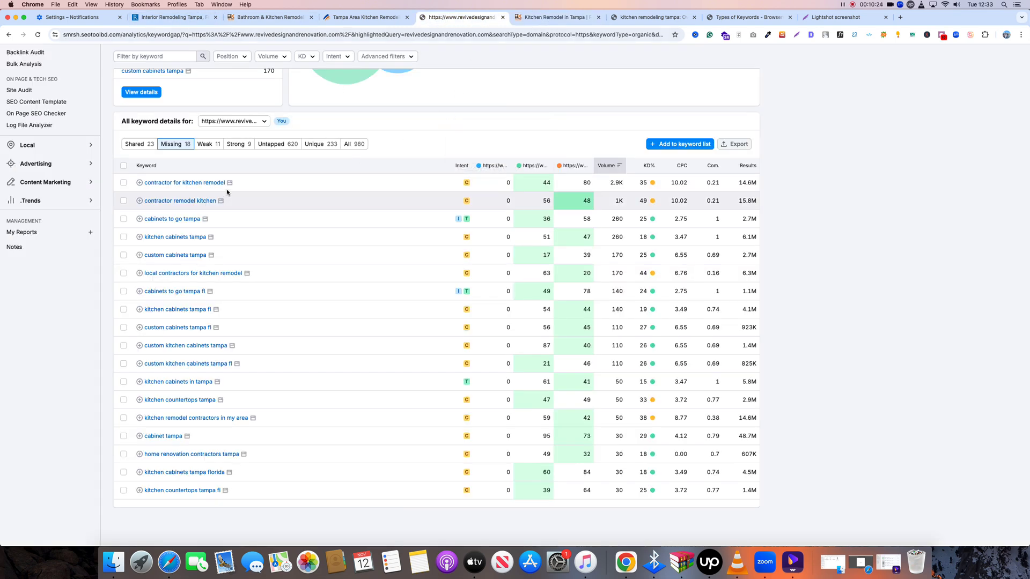
mouse_move(467, 184)
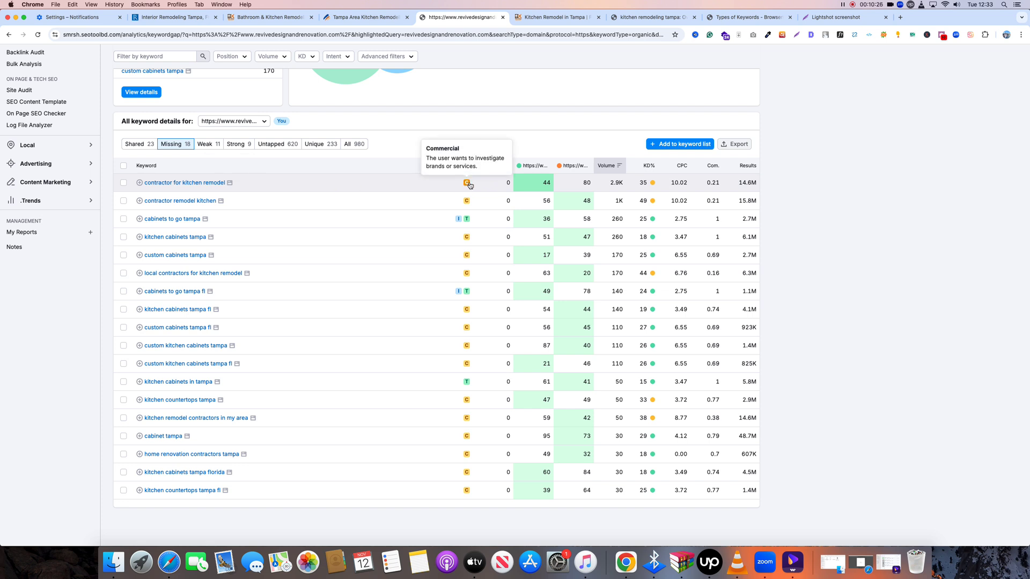
mouse_move(545, 184)
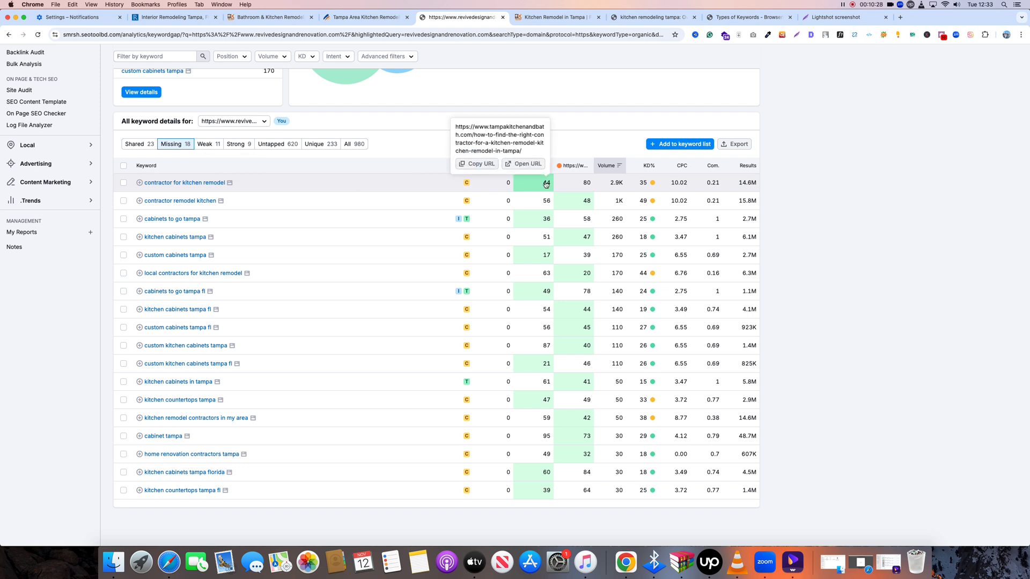
- Open the cmkconstructioninc.com kitchen remodeling page that ranks for "contractor for kitchen remodel" and skim through it
mouse_move(585, 184)
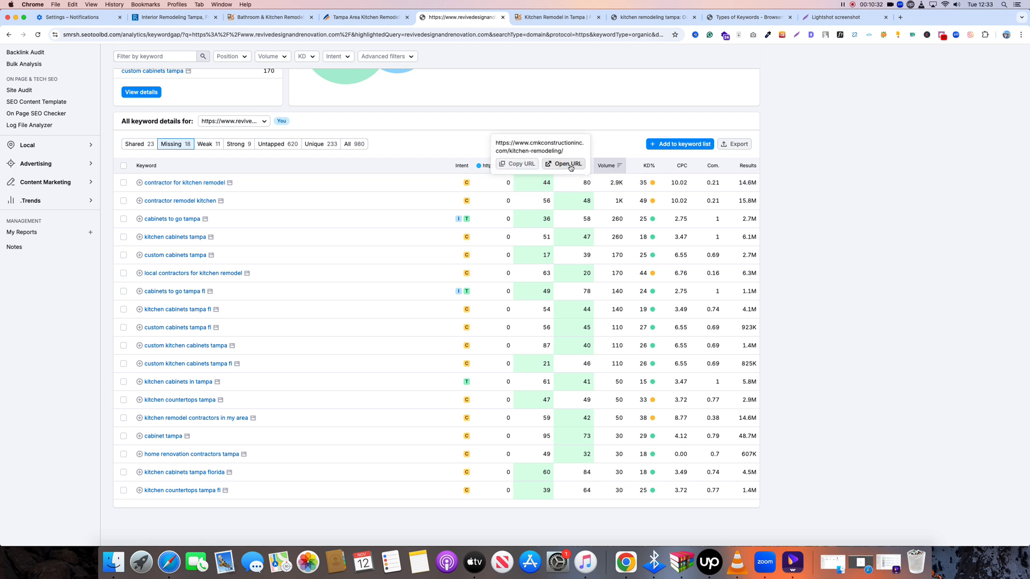
click(570, 165)
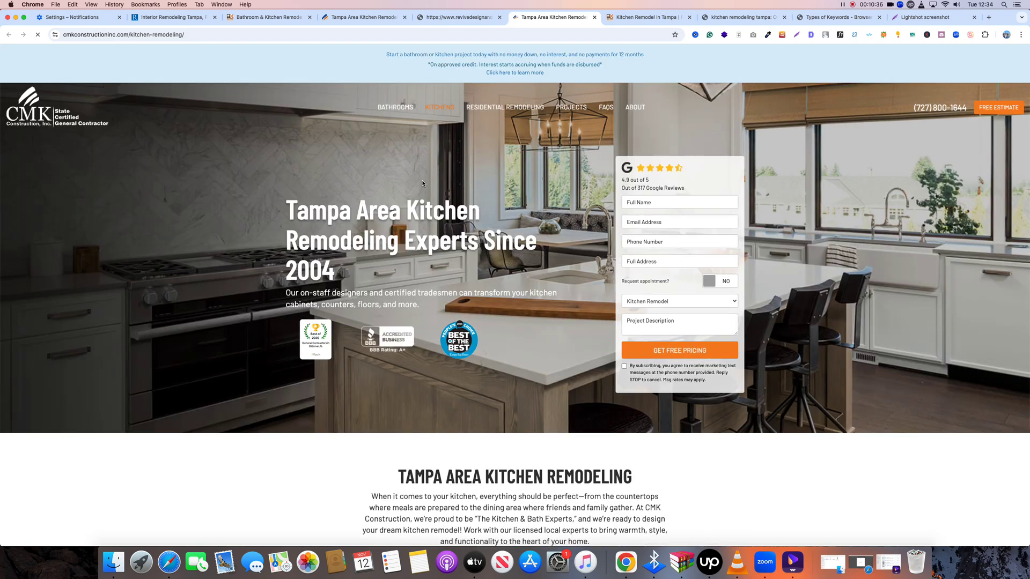
scroll(467, 194, down, 6)
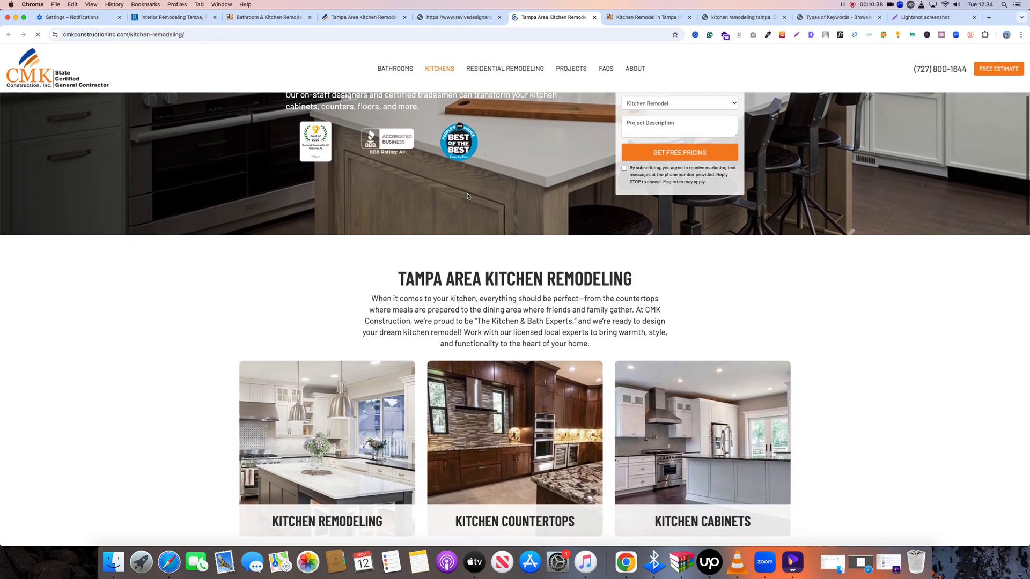
scroll(467, 197, up, 6)
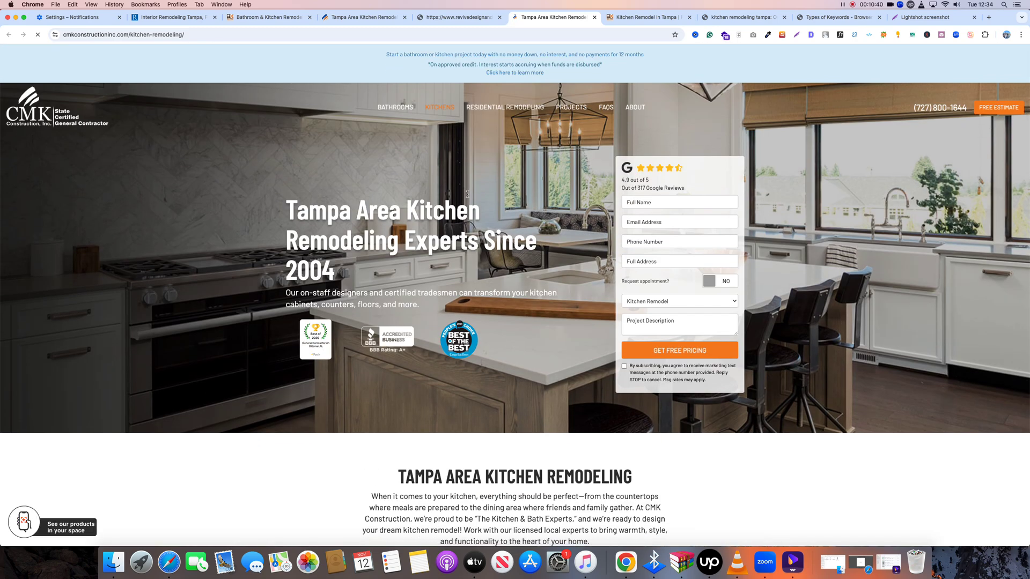
- Copy "contractor for kitchen remodel" from the missing keywords list and search the cmkconstructioninc.com kitchen remodeling page for that phrase
click(434, 21)
drag(145, 182, 314, 170)
key(super+c)
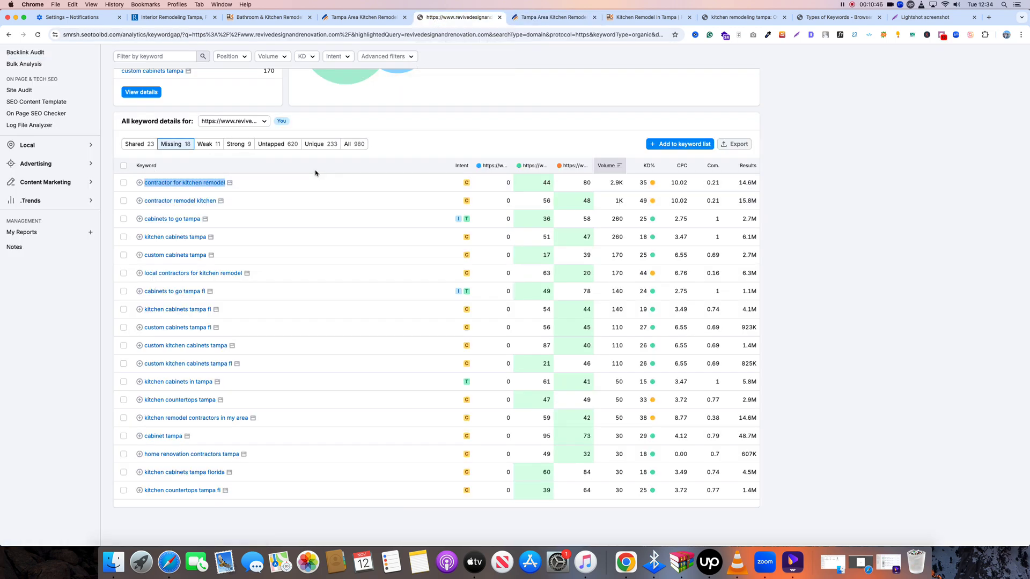
click(555, 18)
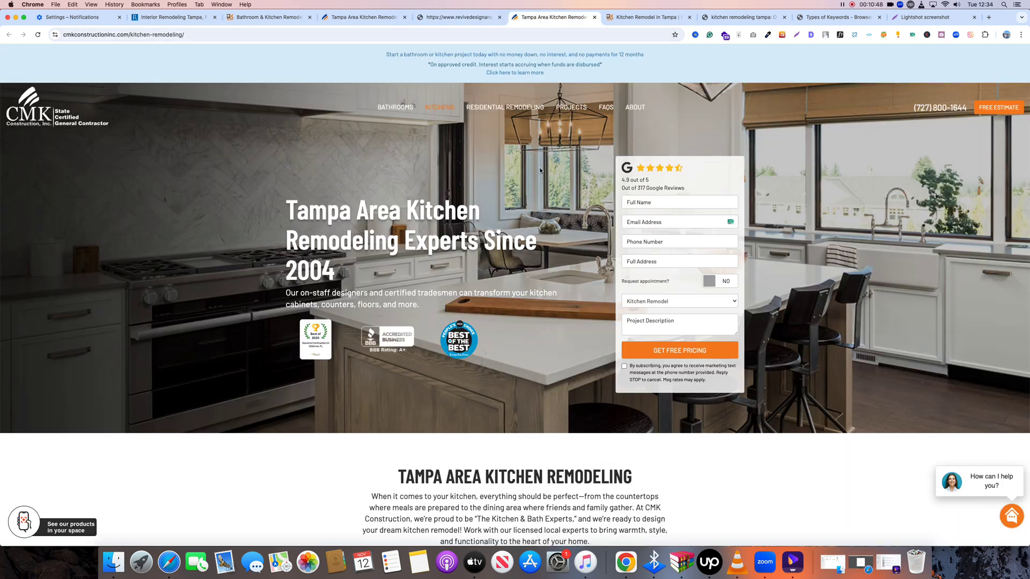
key(super+f)
key(super+v)
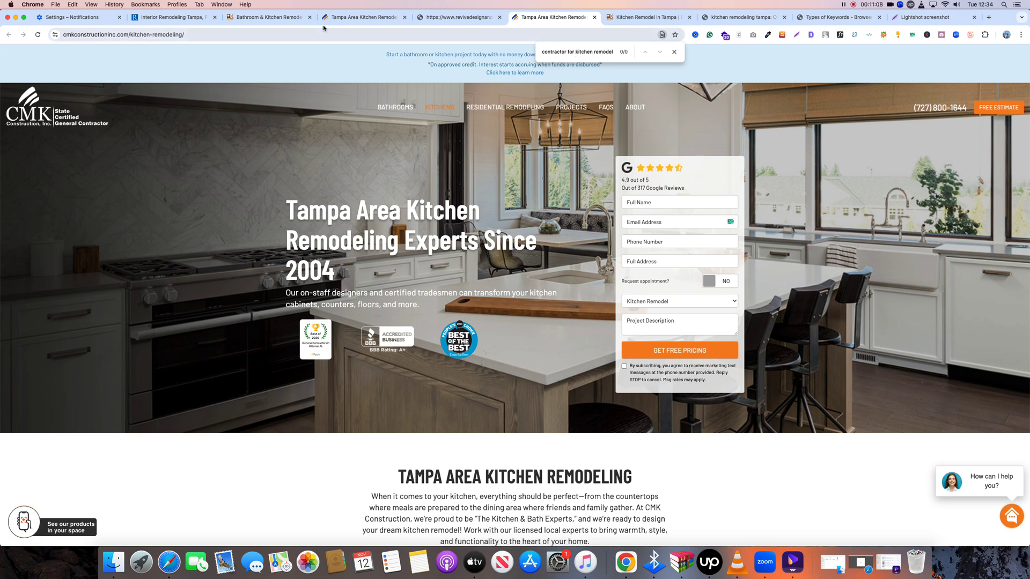
- Return to the missing keywords list and check the competitors' rankings for "contractor remodel kitchen"
click(448, 19)
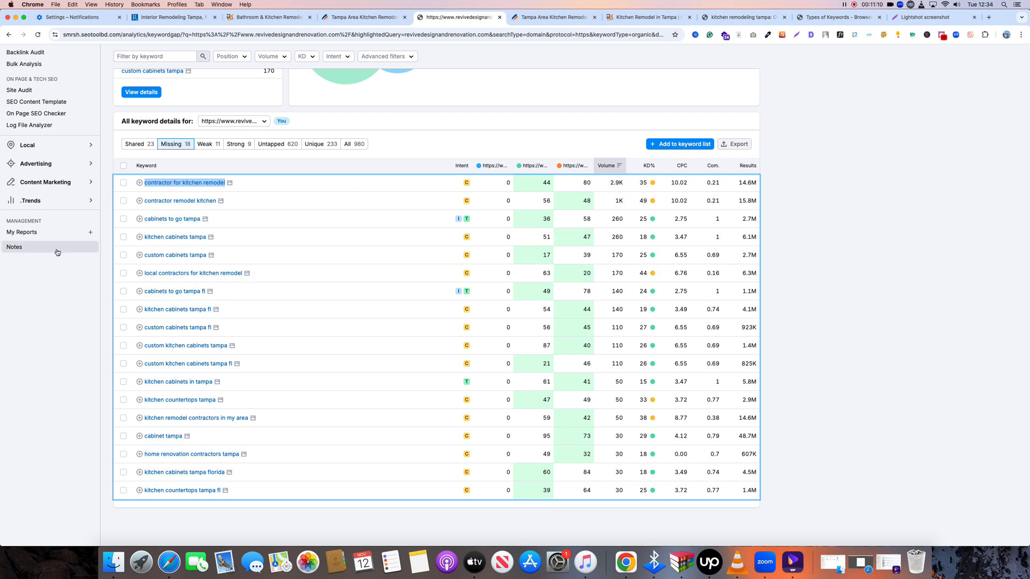
click(419, 147)
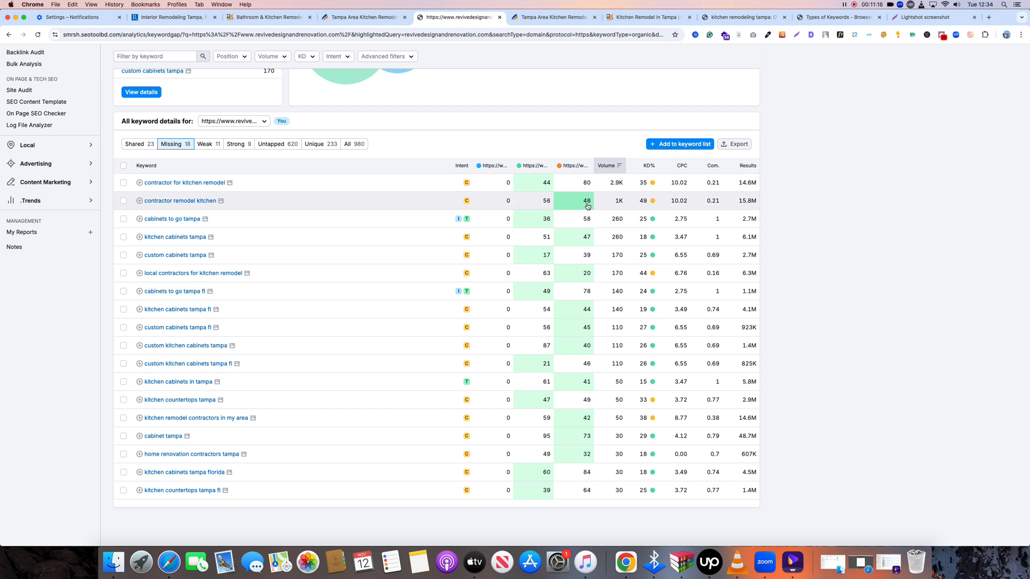
mouse_move(548, 203)
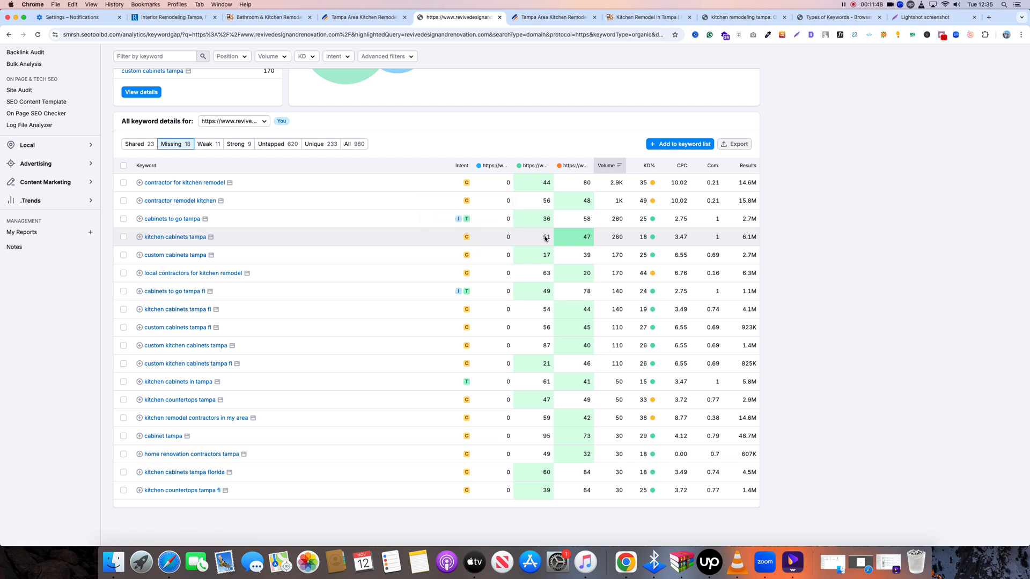
- Open the tampakitchenandbath.com page ranking for "kitchen cabinets tampa" and skim through its content
mouse_move(547, 238)
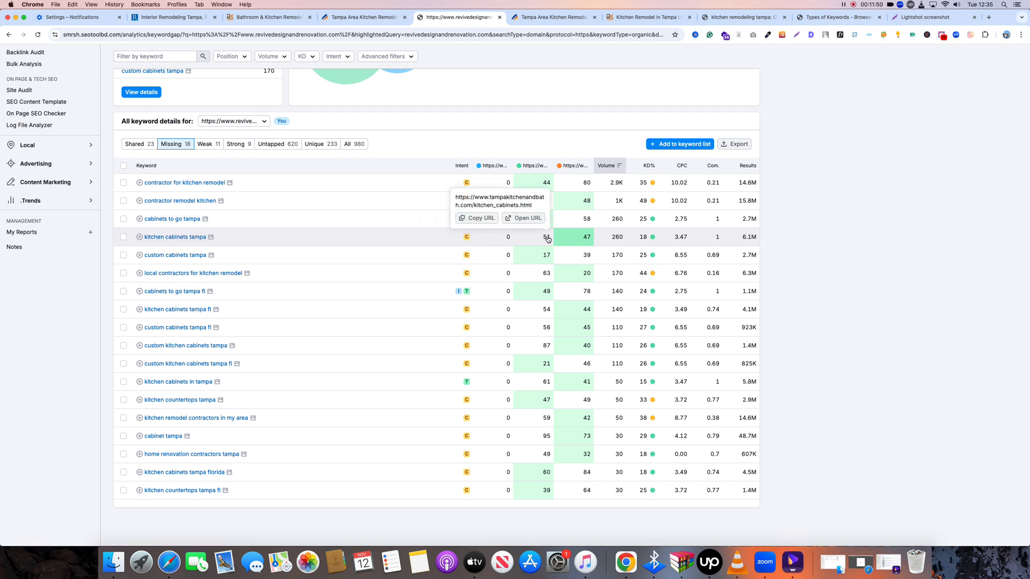
click(521, 219)
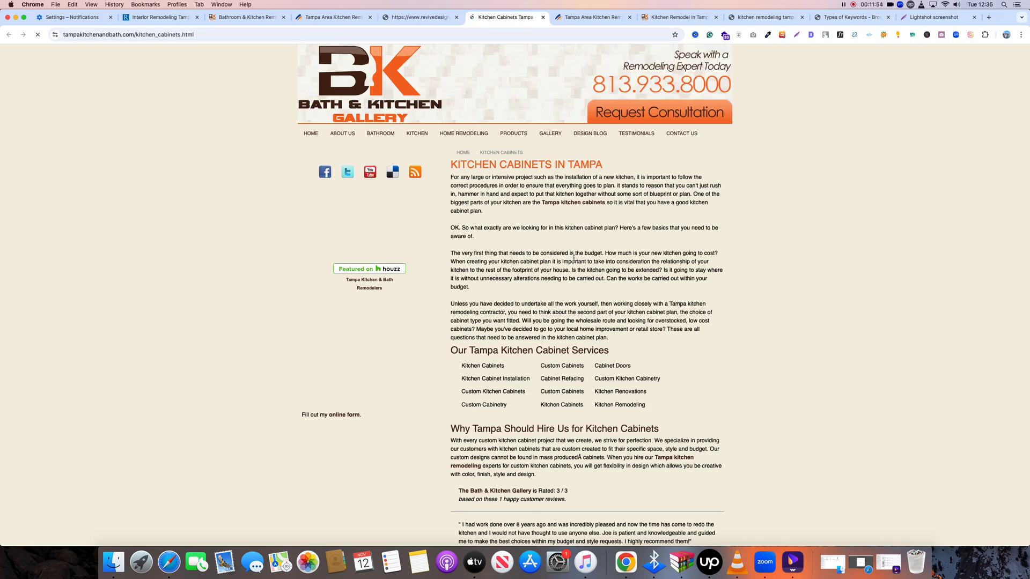
scroll(507, 256, down, 3)
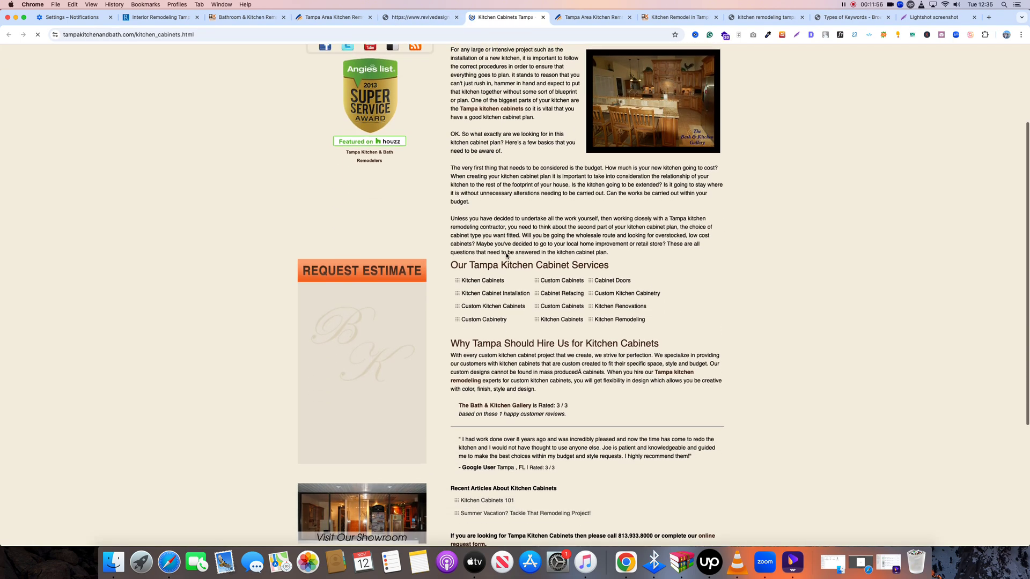
scroll(507, 256, up, 3)
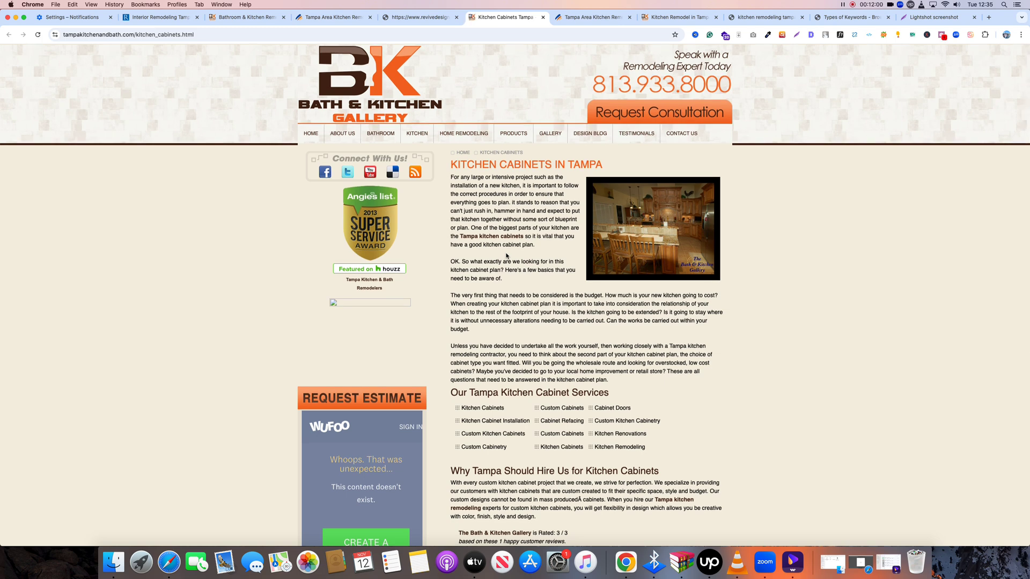
- Return to the missing keywords and check the difficulty of "custom cabinets tampa" and the intent of "local contractors for kitchen remodel"
click(421, 18)
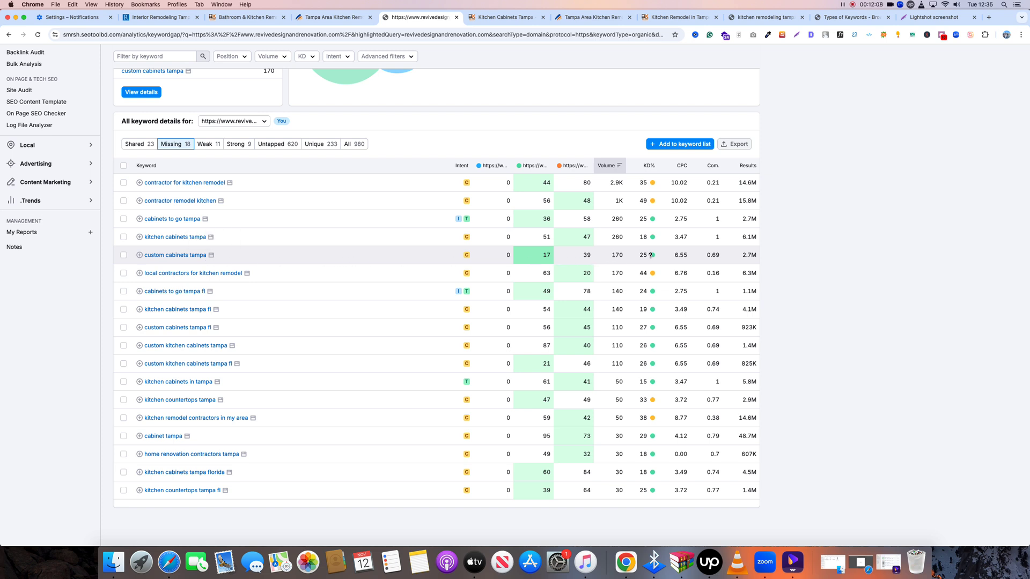
mouse_move(650, 256)
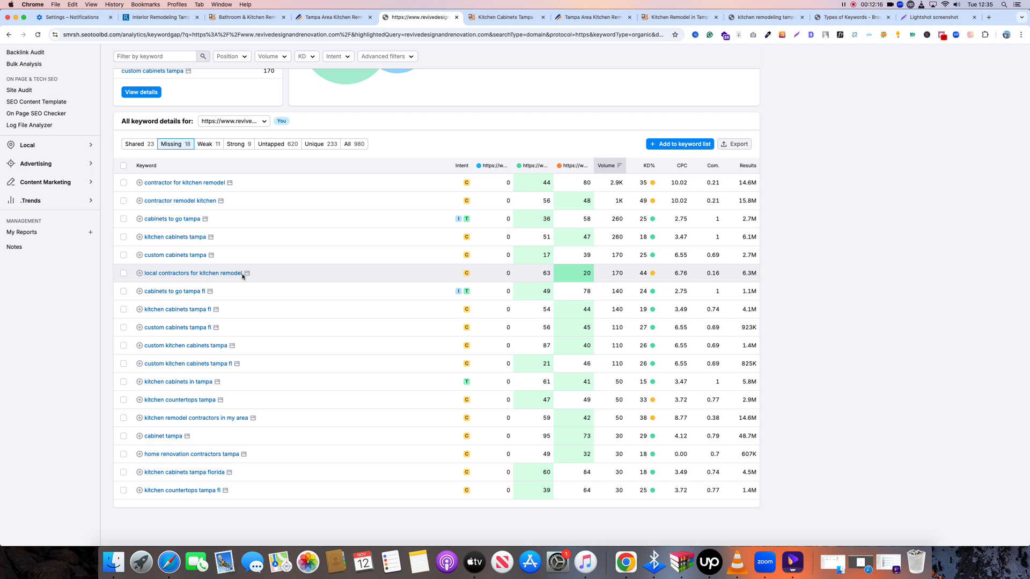
mouse_move(465, 274)
- Copy "local contractors for kitchen remodel" from the missing keywords list and paste it into the address bar of a new browser tab
drag(141, 271, 332, 270)
key(super+c)
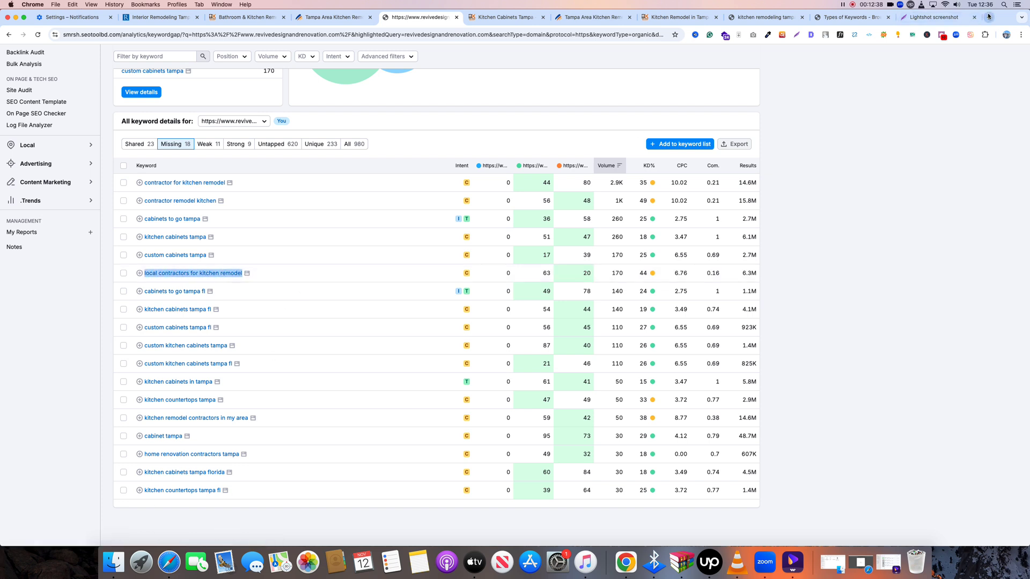
key(super+t)
key(super+v)
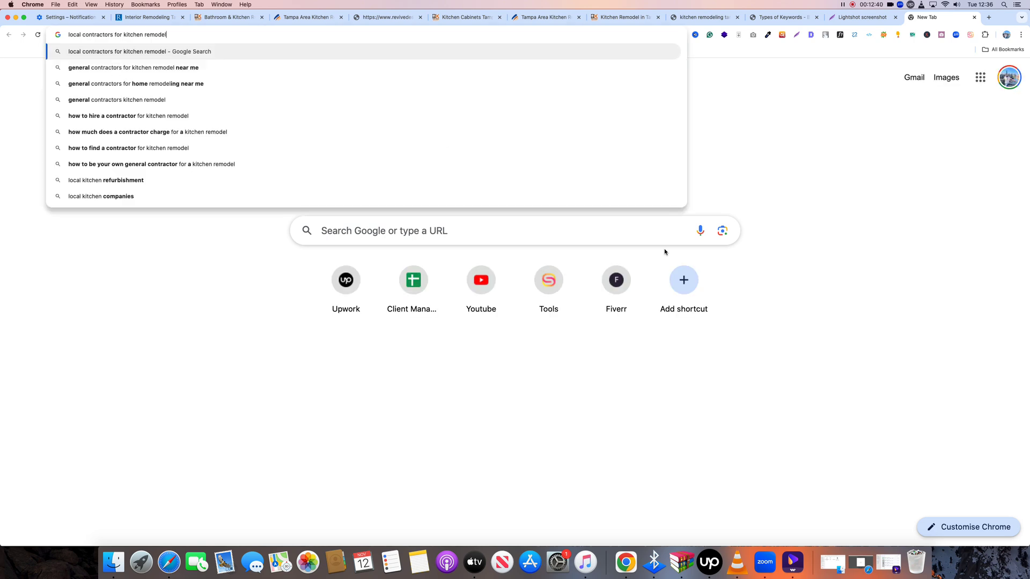
drag(168, 35, 70, 35)
key(super+c)
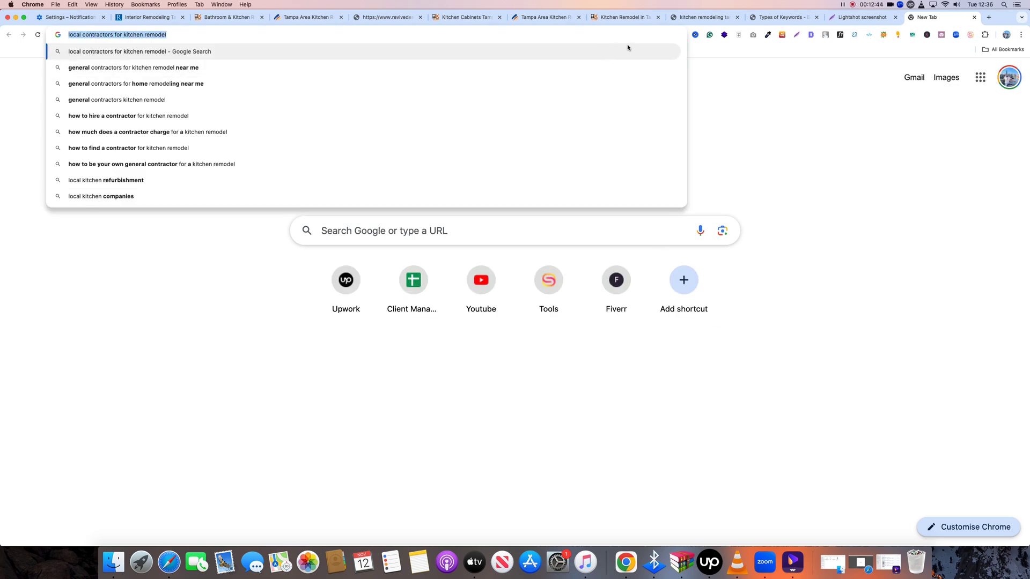
- Switch to the open Keyword Overview report and search it for "local contractors for kitchen remodel"
click(776, 17)
click(708, 17)
scroll(111, 162, up, 10)
click(289, 70)
key(super+v)
click(309, 70)
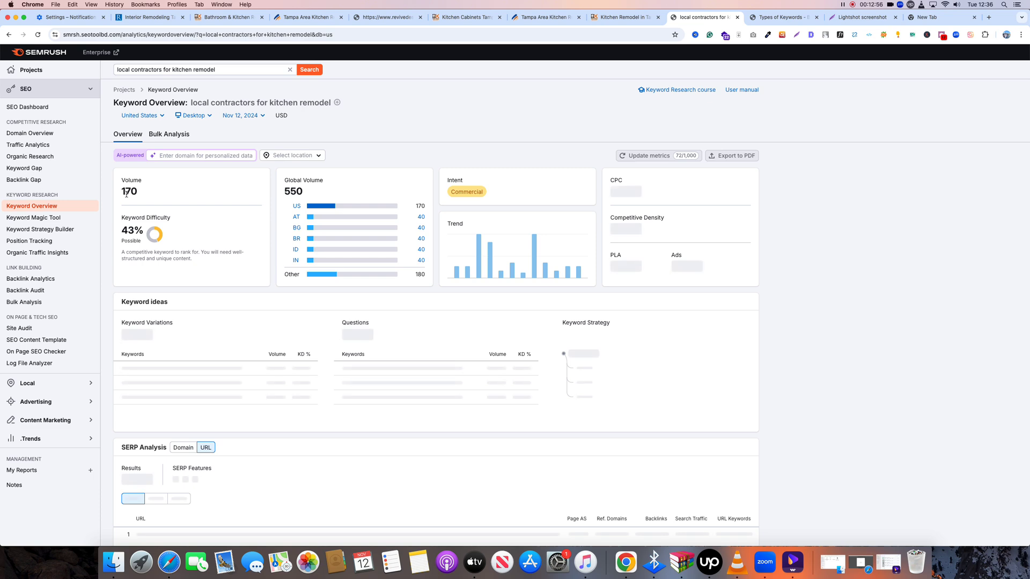
- Review the SERP analysis of the keyword and view the ranking angi.com and thumbtack.com kitchen remodeling pages
scroll(126, 194, down, 5)
scroll(127, 196, down, 7)
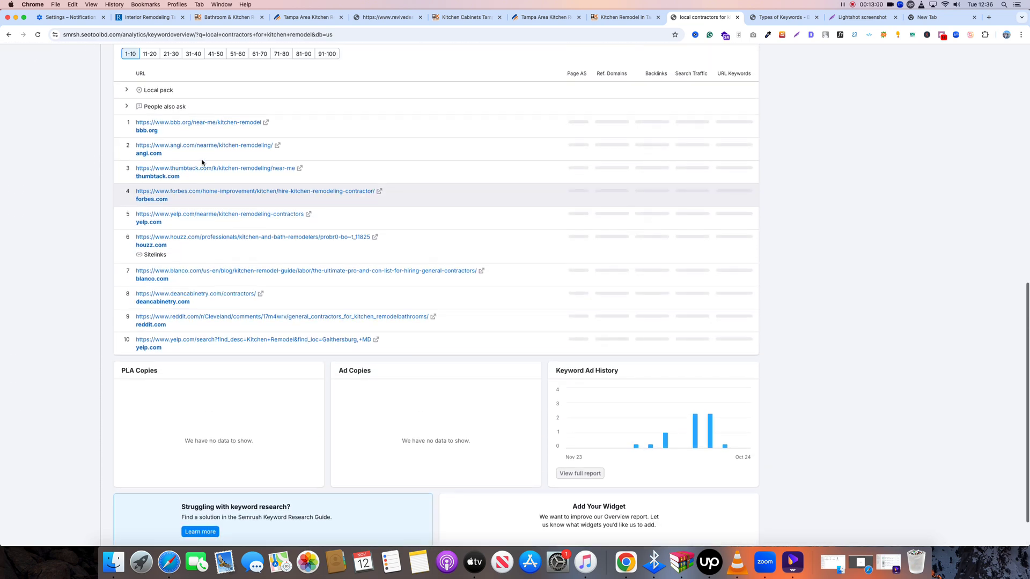
scroll(201, 162, up, 1)
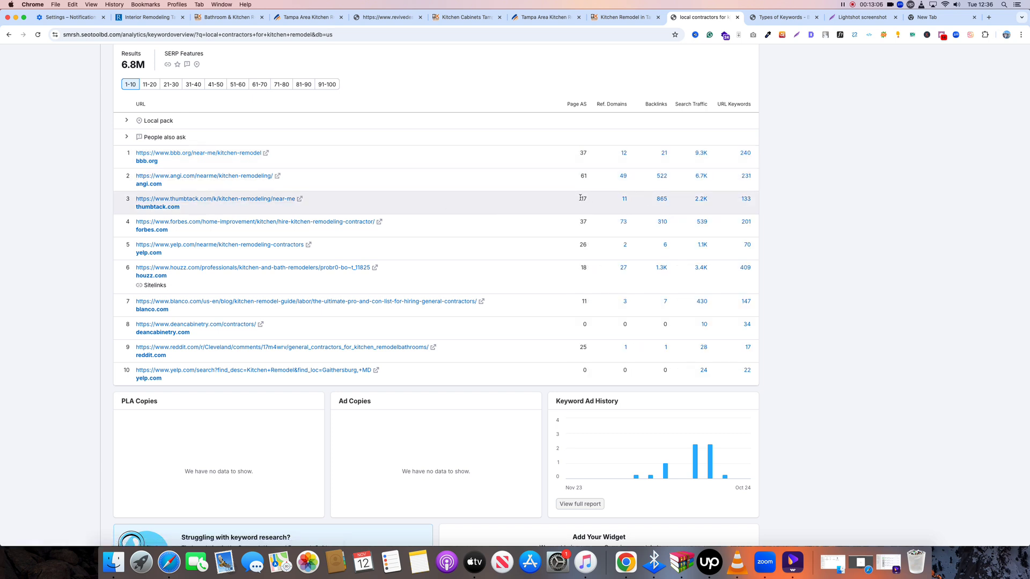
click(277, 177)
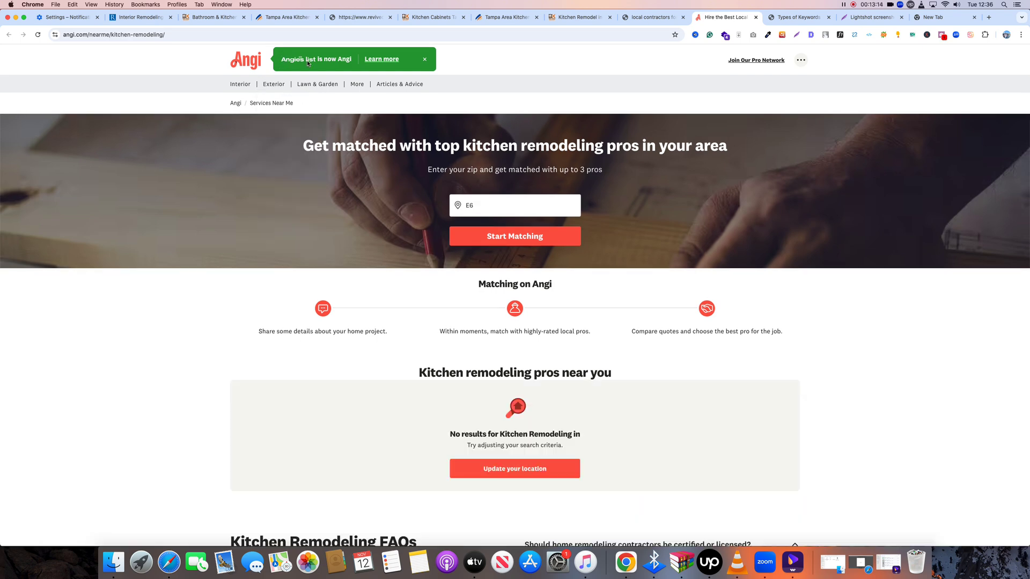
click(651, 17)
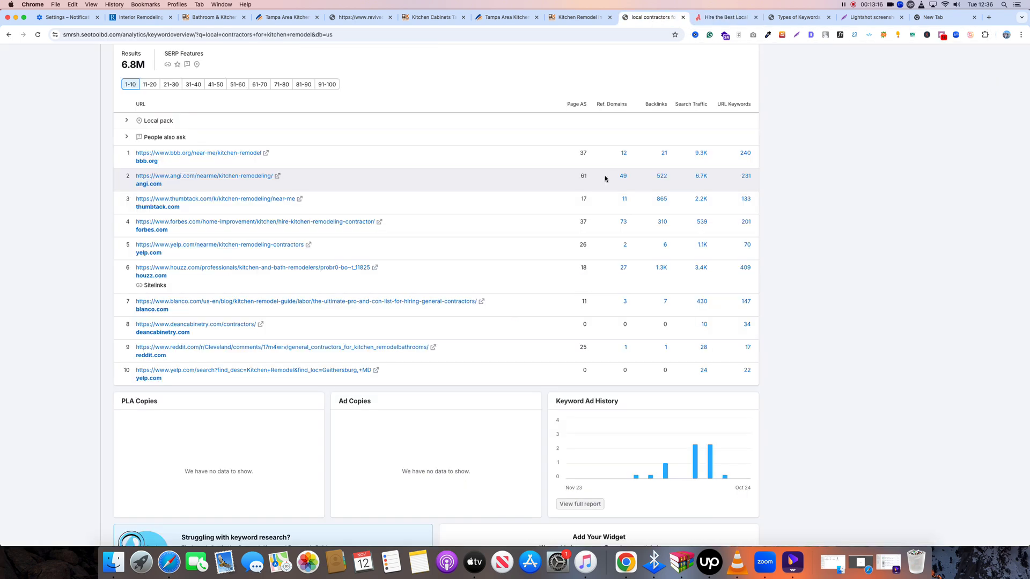
click(298, 199)
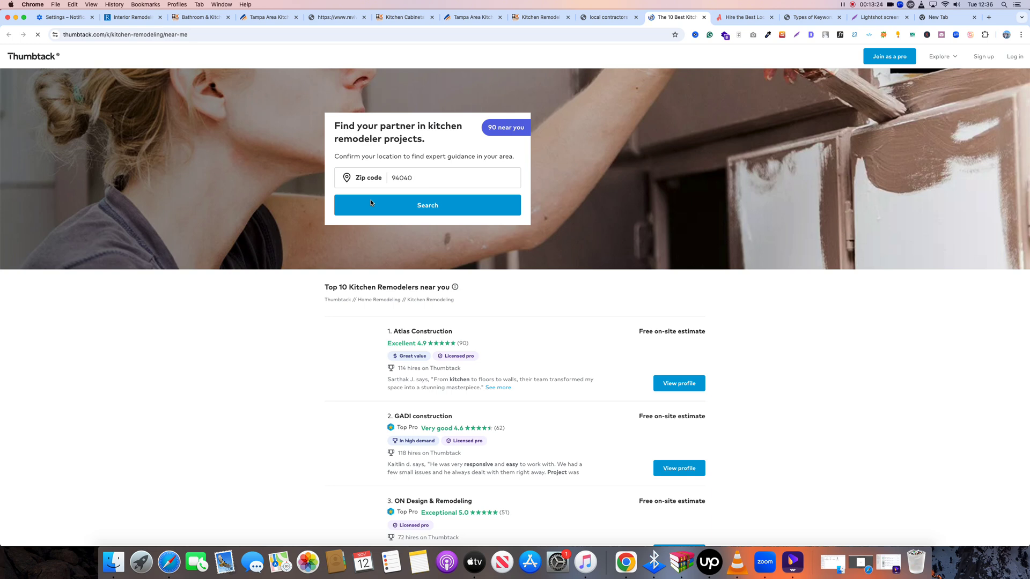
click(603, 18)
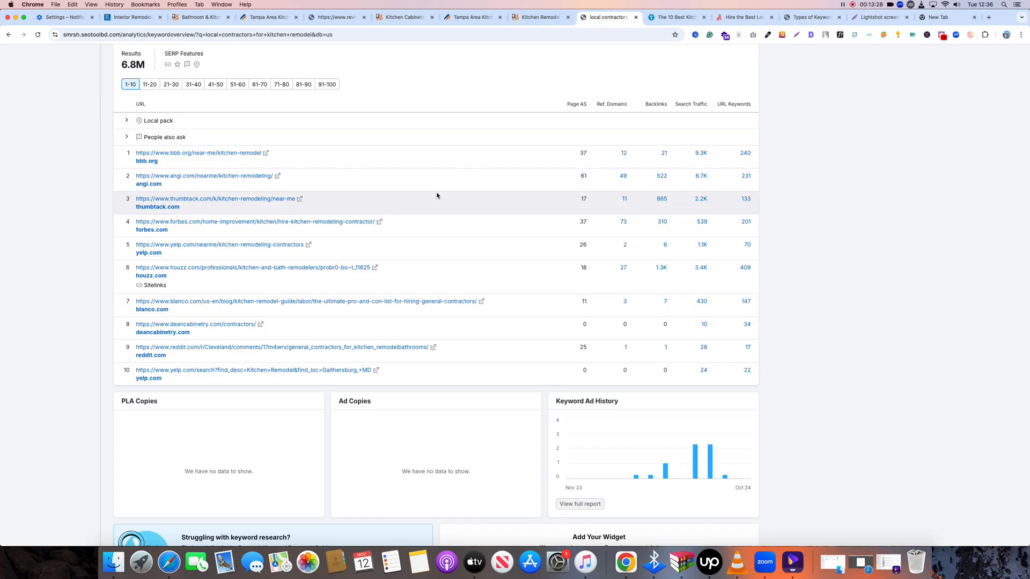
- Look through the remaining top 10 ranking URLs and go back to the keyword's overview metrics
scroll(233, 225, down, 1)
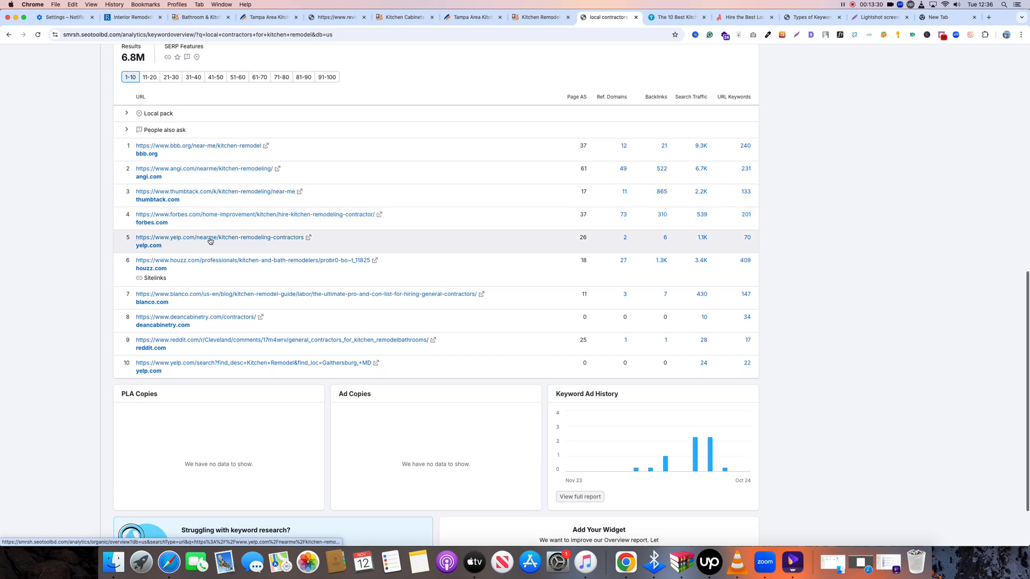
scroll(225, 253, down, 1)
scroll(225, 254, down, 1)
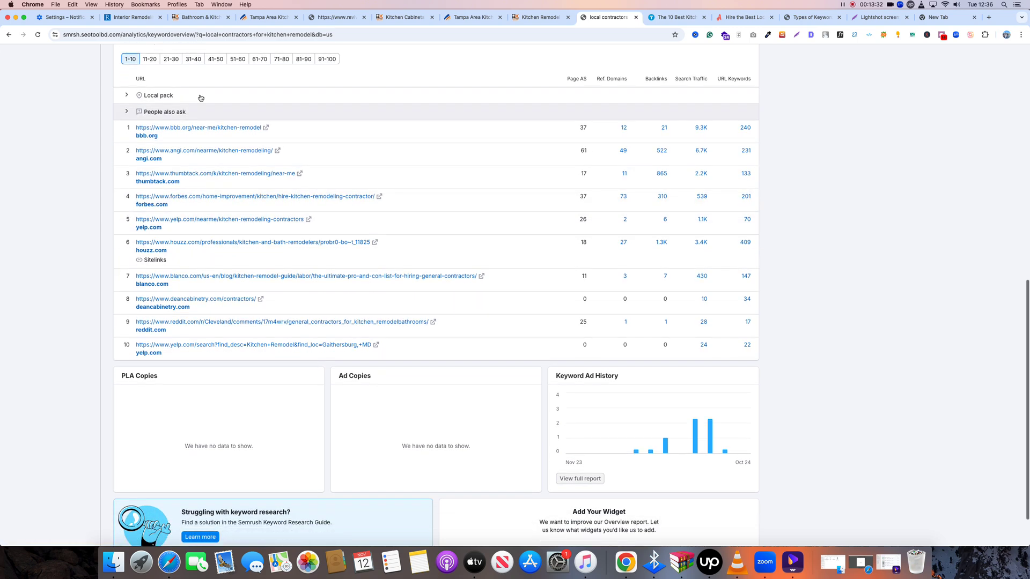
scroll(339, 212, up, 3)
scroll(339, 212, up, 7)
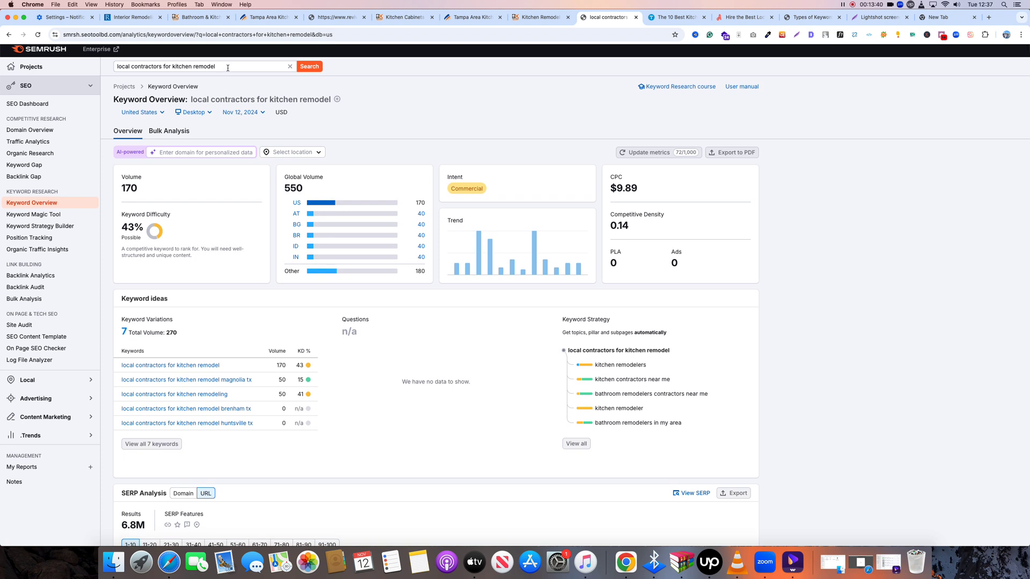
- Return to the Keyword Gap report and look over the missing keywords and the keyword overlap diagram
click(333, 18)
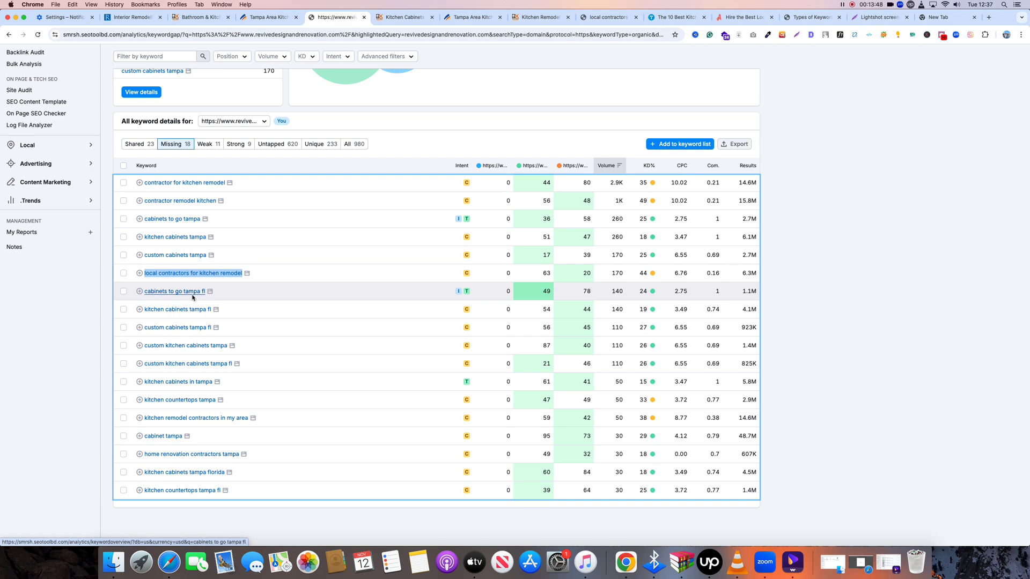
scroll(201, 303, up, 5)
scroll(200, 322, down, 5)
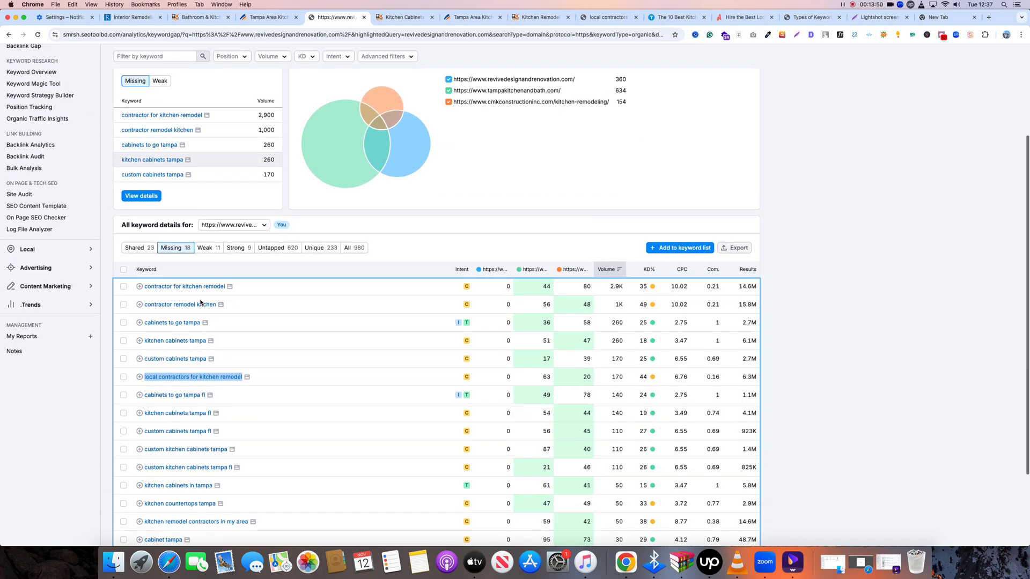